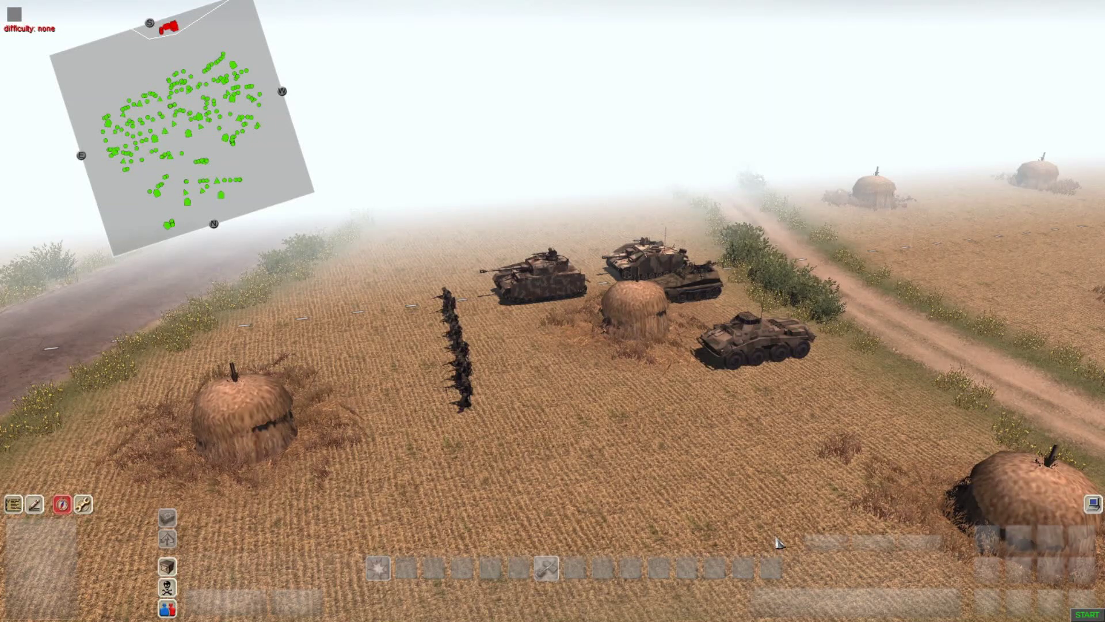
- Review the Sd.Kfz. 234/1 armoured car's player, control, fire_mode, move_mode and ai_move properties in entity mode
key("F3")
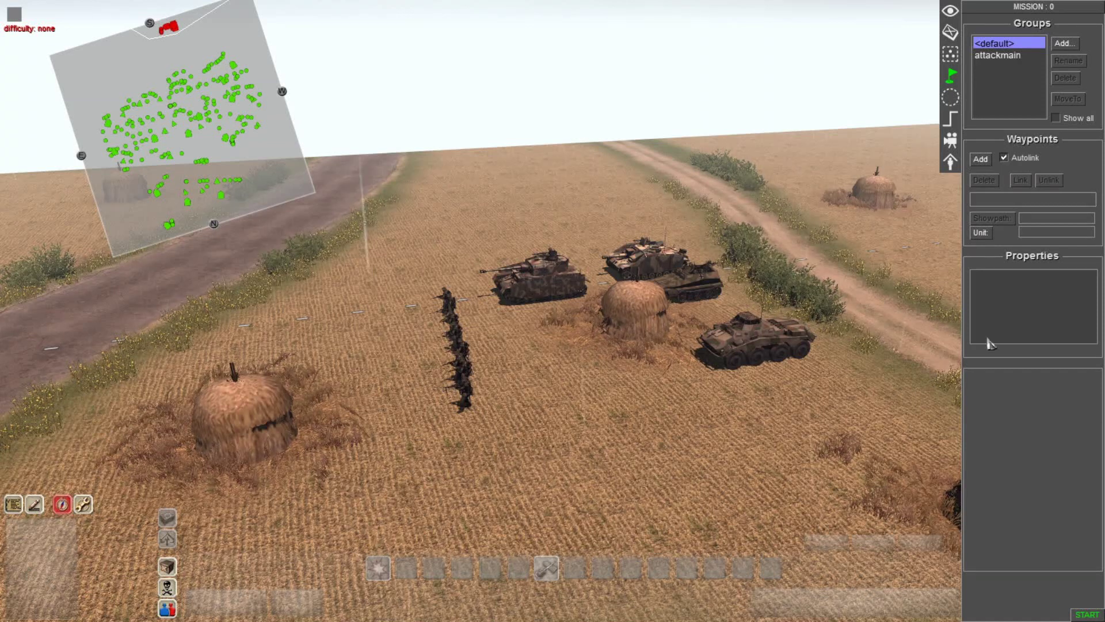
key("F2")
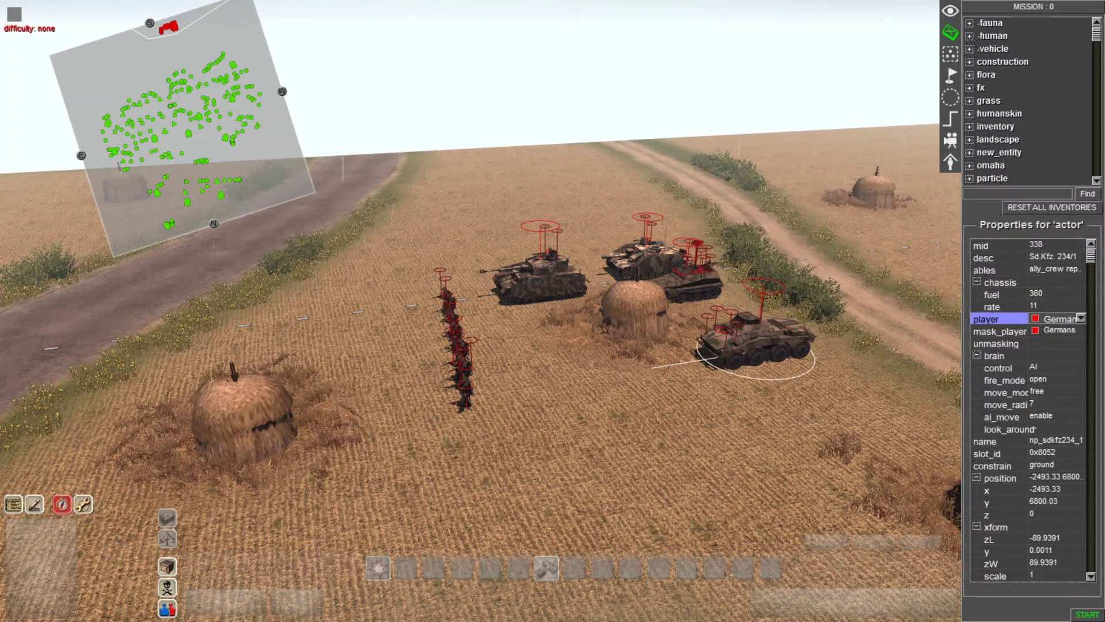
left_click(1005, 368)
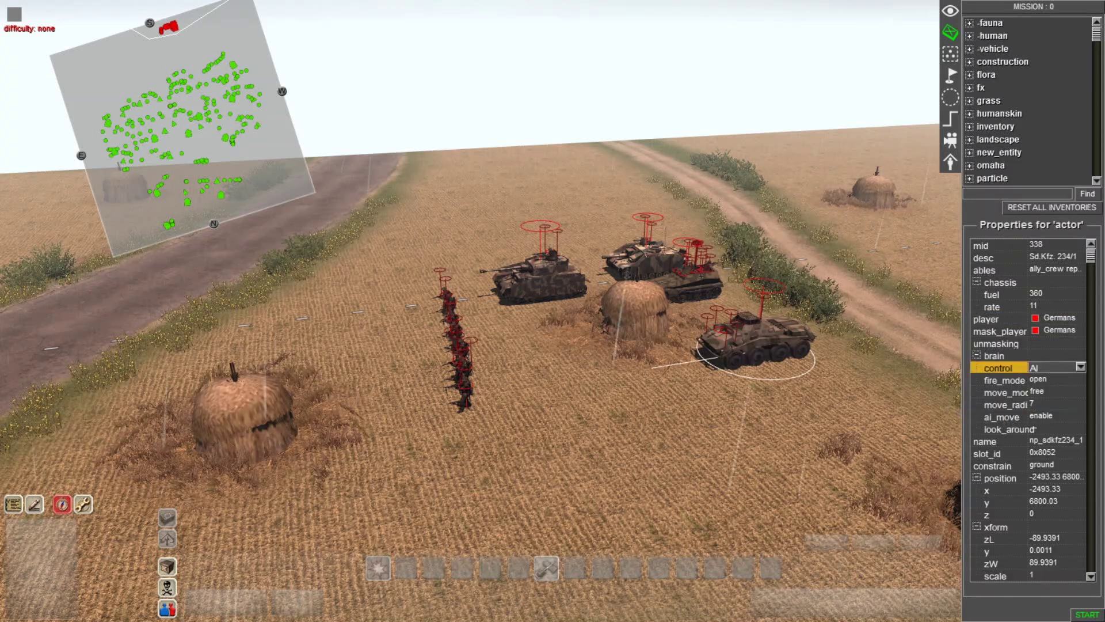
left_click(1005, 380)
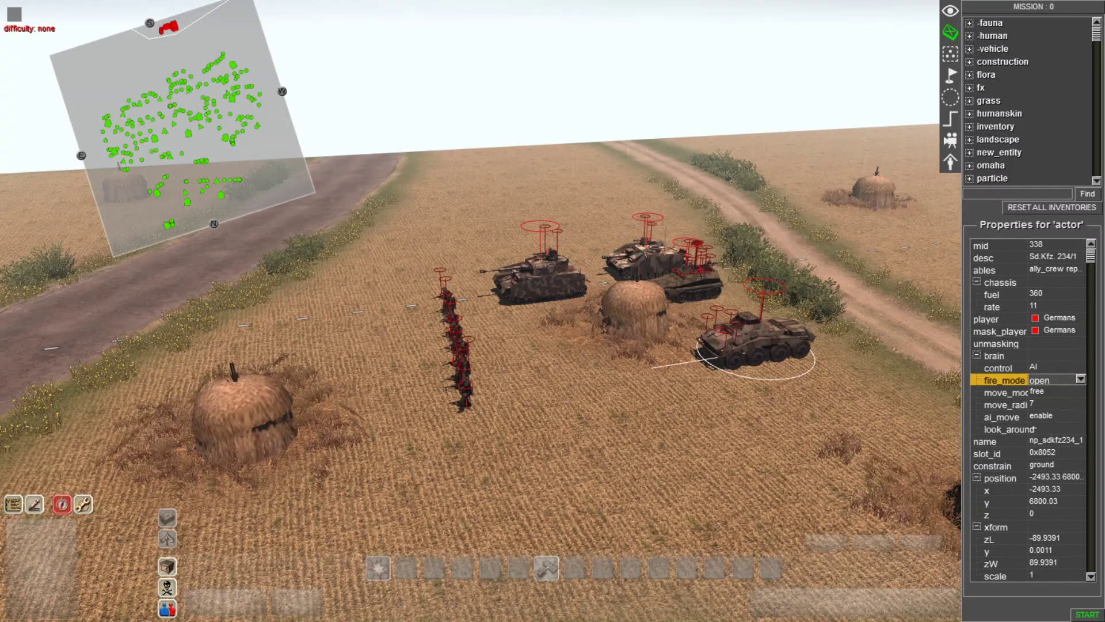
left_click(1004, 392)
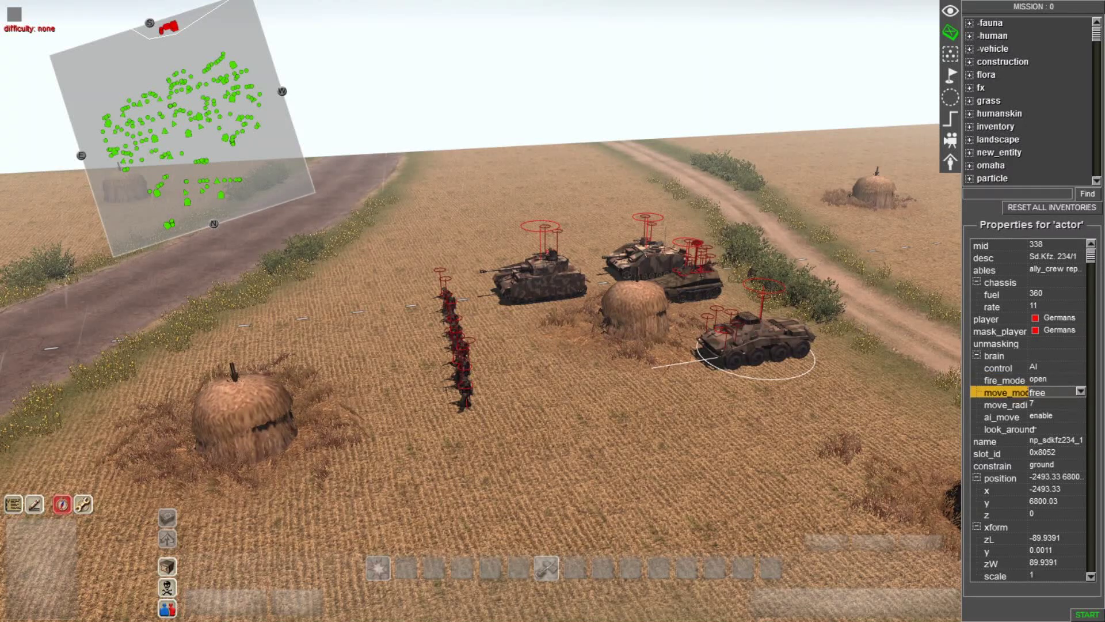
left_click(1004, 416)
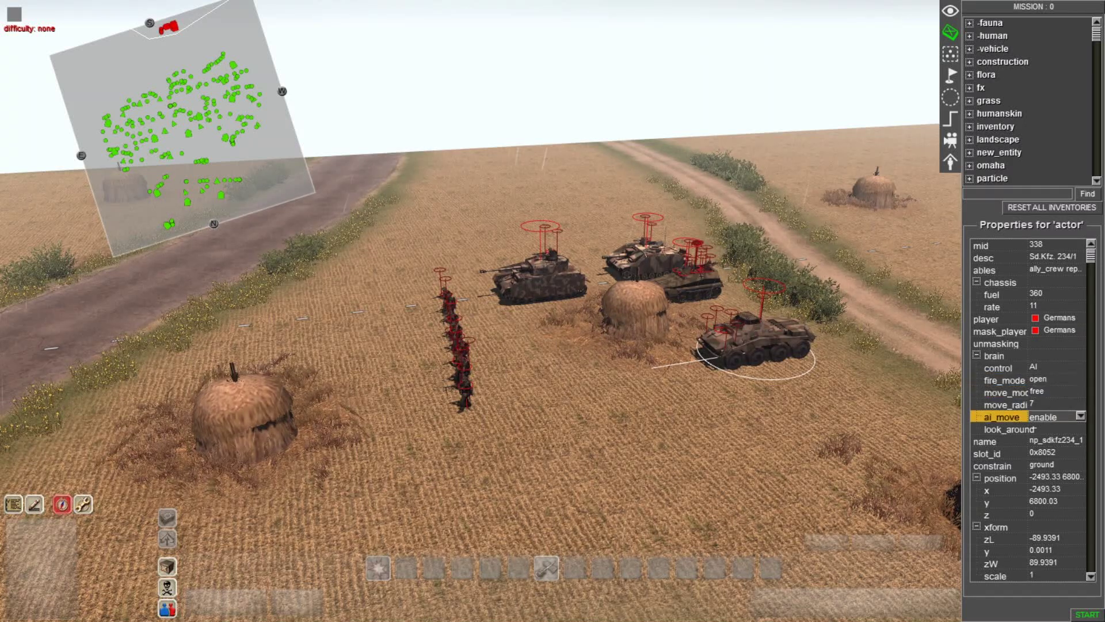
left_click(1005, 318)
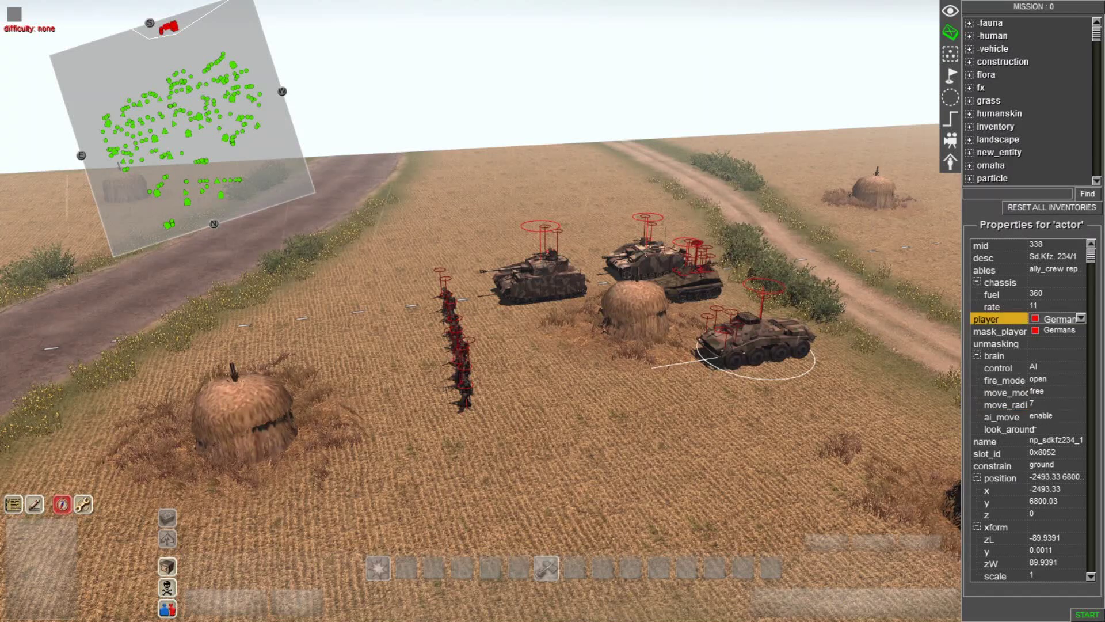
key("Escape")
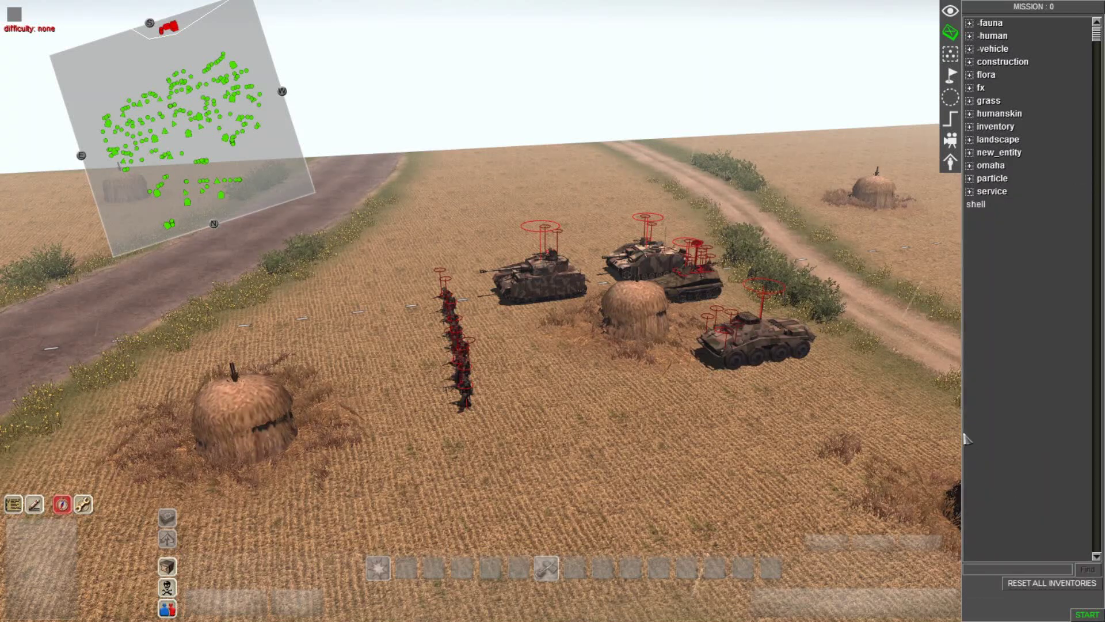
key("ctrl+z")
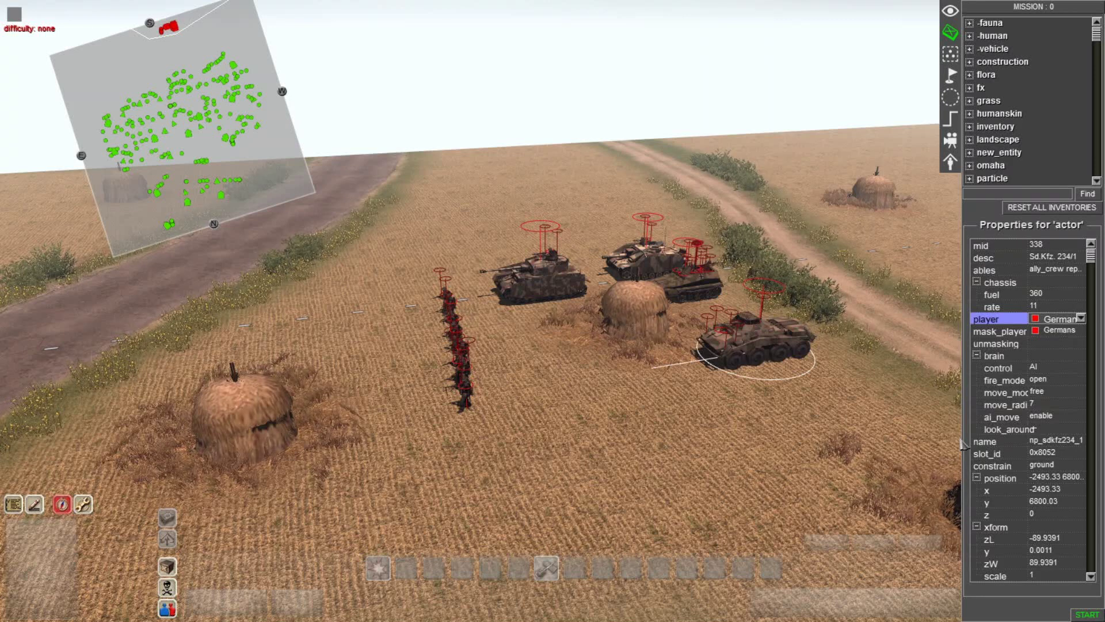
- Inspect the armoured car's tags, checking aahalftrack and hidden, and close the tag list without changes
key("e")
key("Down")
key("Down")
key("Down")
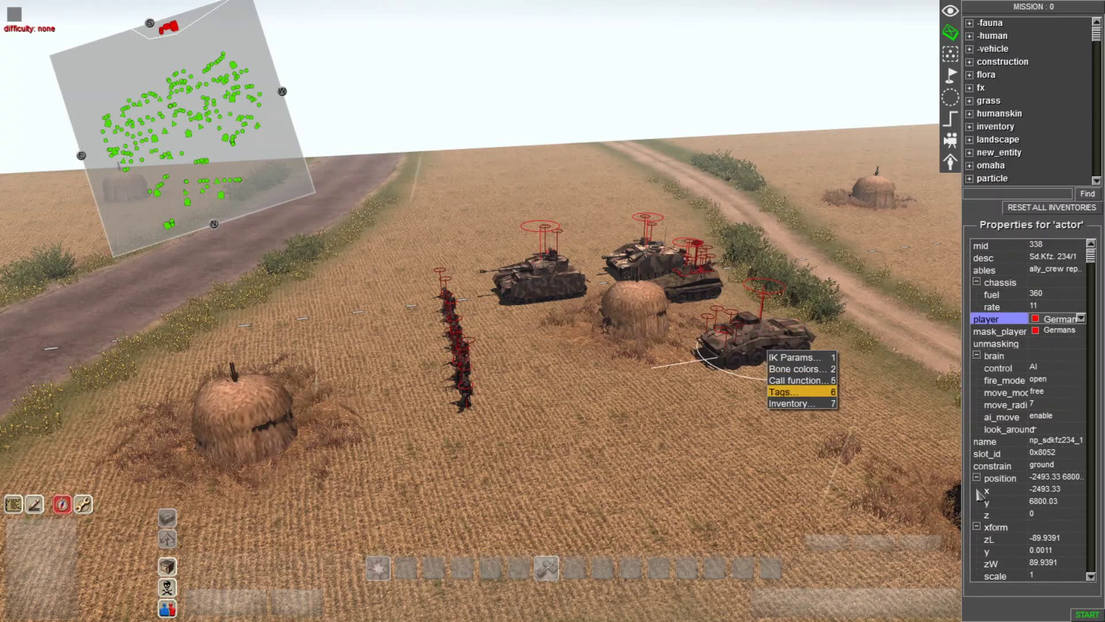
key("Return")
key("Down")
key("Down")
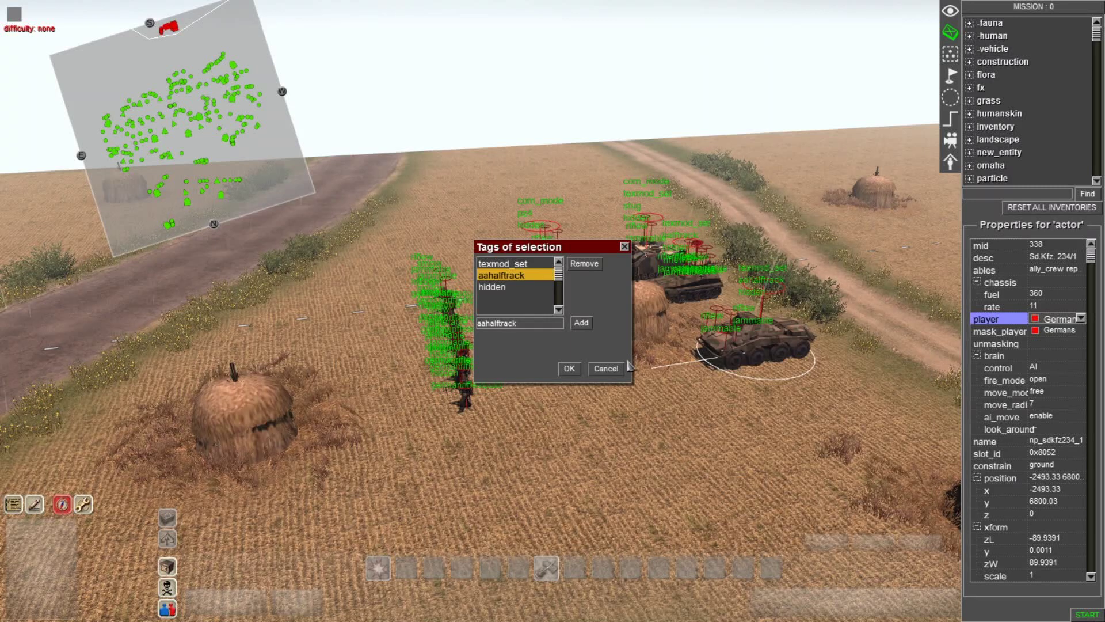
key("Down")
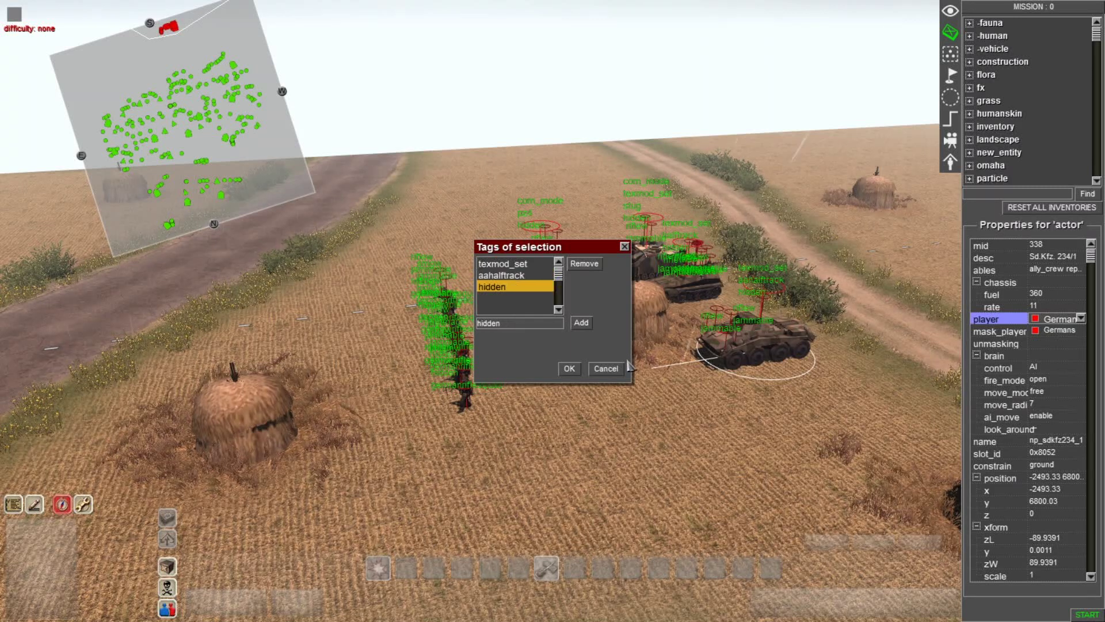
key("Escape")
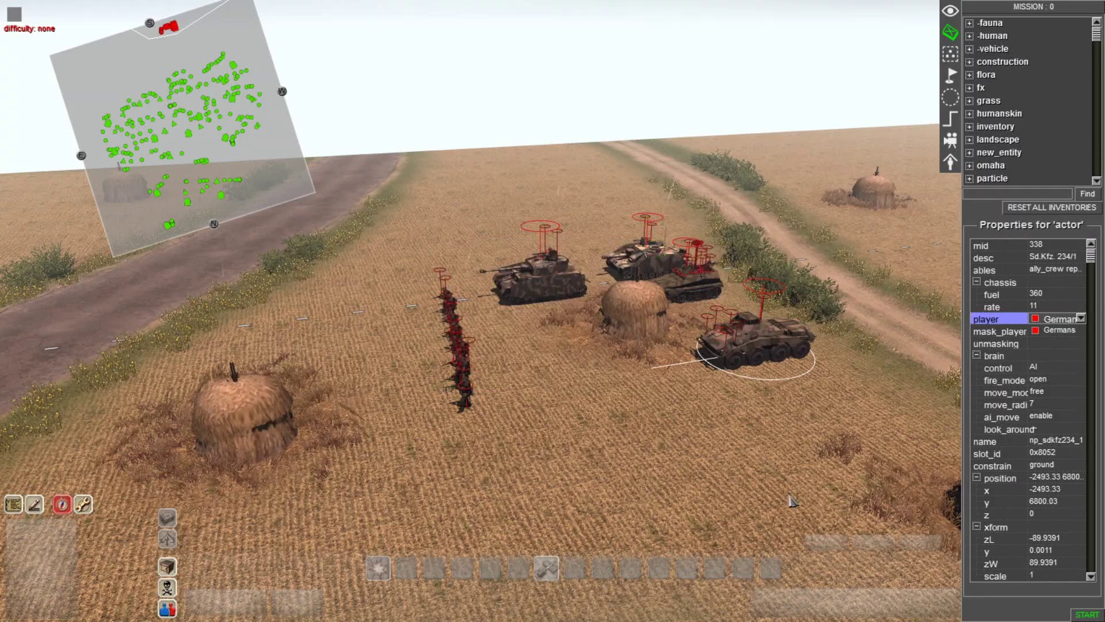
- Inspect the tags assigned to the Sd.Kfz. 250/1 half-track behind the haystack
left_click(869, 389)
left_click(699, 285)
right_click(694, 288)
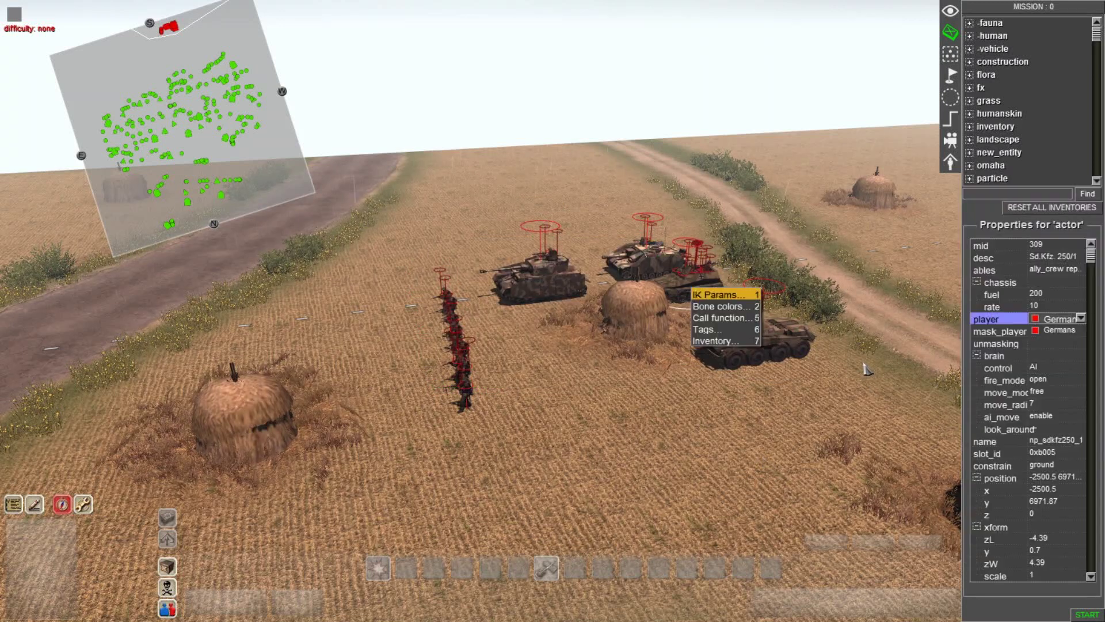
left_click(713, 323)
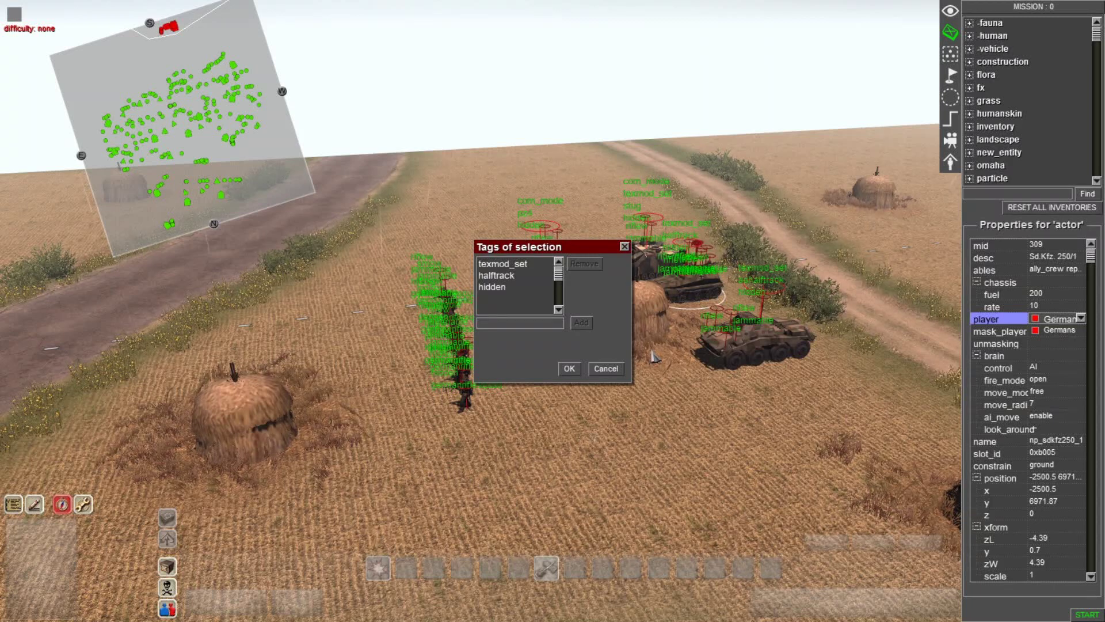
key("Return")
- Inspect the StuH 42 assault gun's tags, checking stug, and close the list without changes
right_click(641, 266)
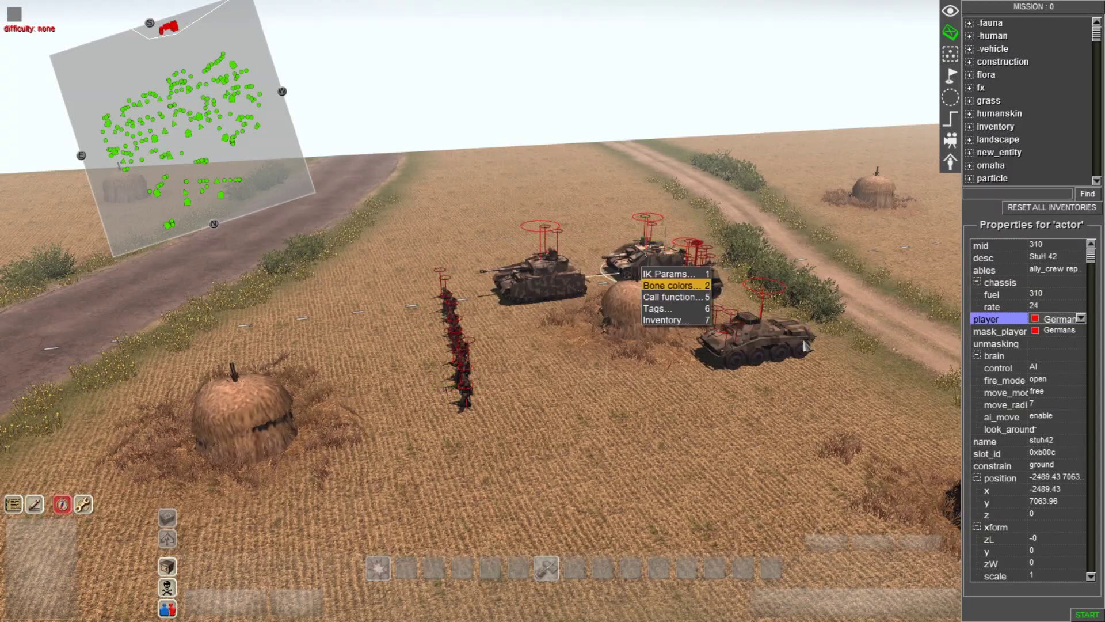
left_click(662, 303)
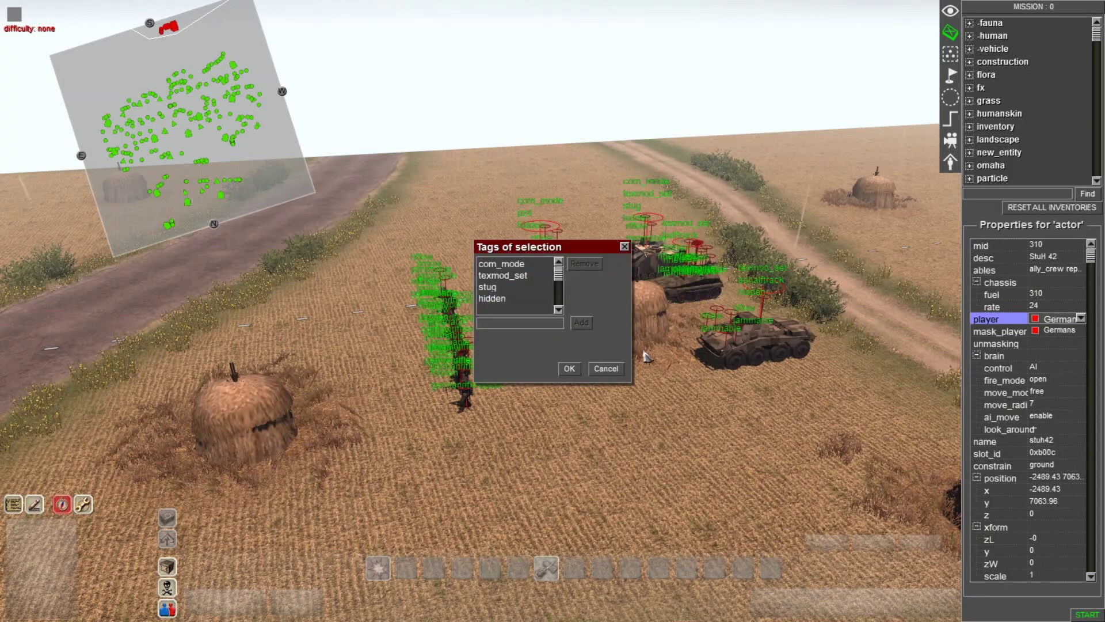
left_click(487, 287)
left_click(602, 368)
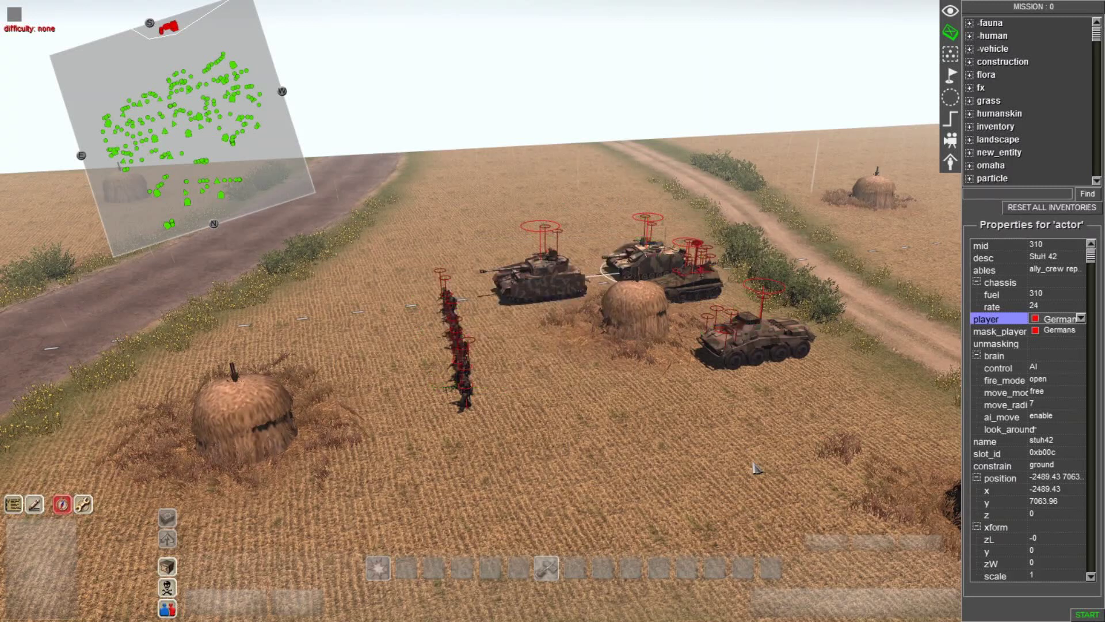
- Inspect the Panzer IV tank's tags, close the list without changes and deselect the tank
left_click(550, 280)
right_click(555, 284)
left_click(590, 326)
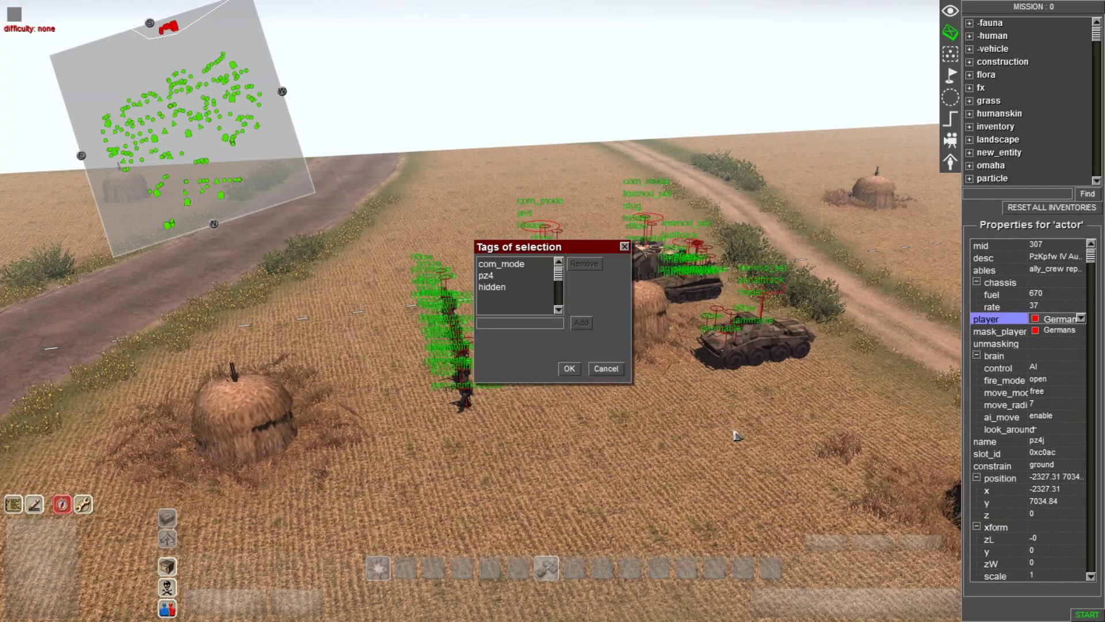
left_click(606, 369)
left_click(723, 479)
- Select the whole infantry line and inspect its shared tags, checking germanriflesquad and hidden, without changing them
left_click_drag(521, 362, 598, 538)
right_click(493, 406)
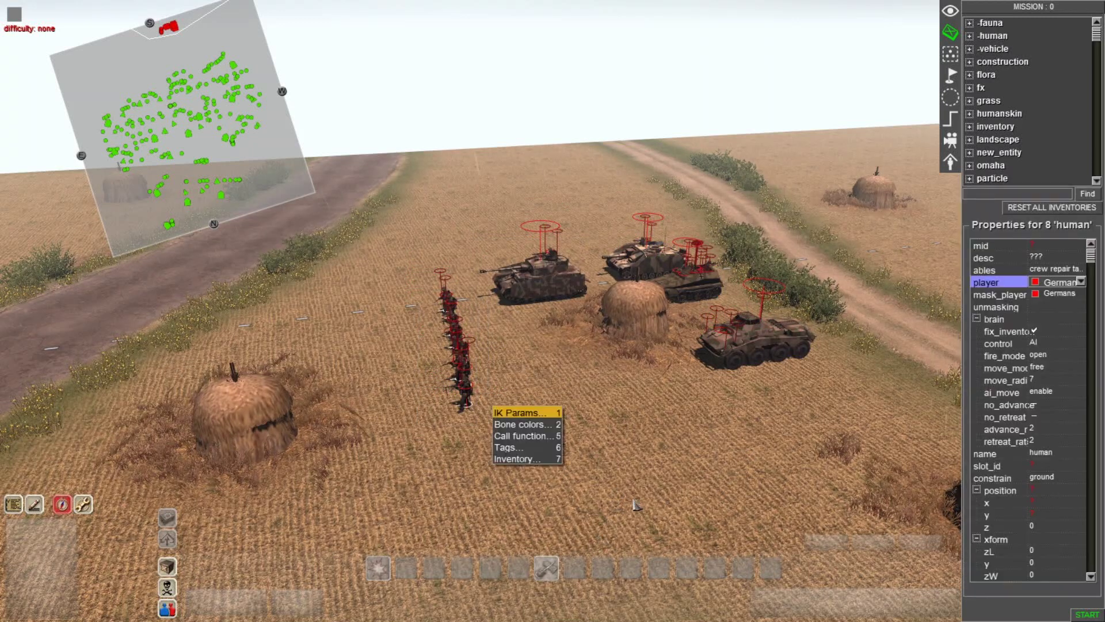
key("6")
left_click(513, 299)
scroll(513, 299, "down", 1)
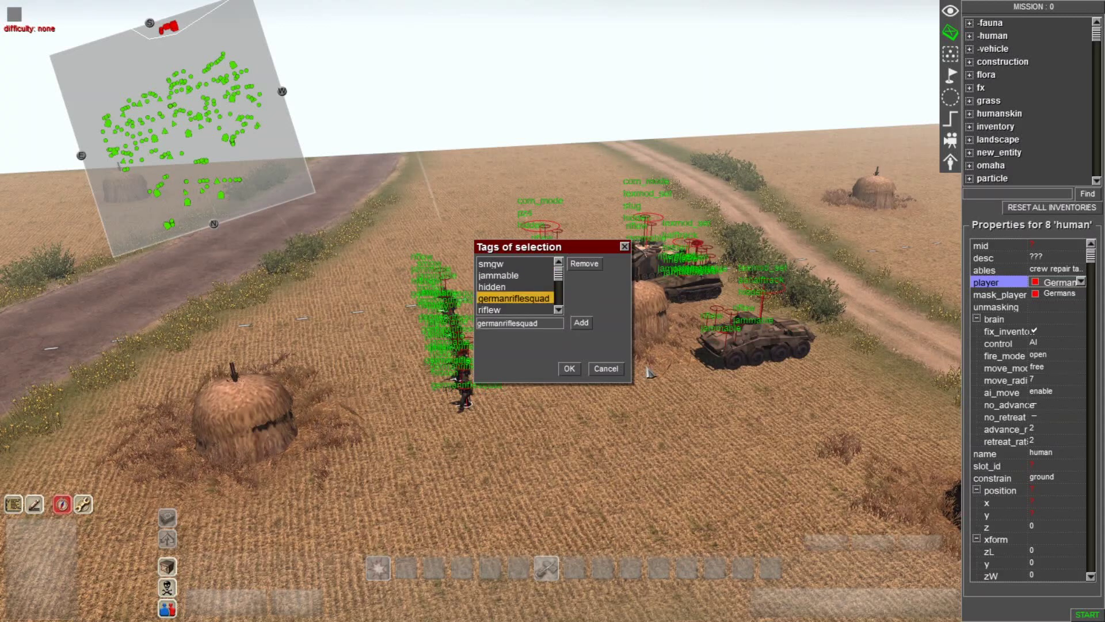
key("Up")
key("Escape")
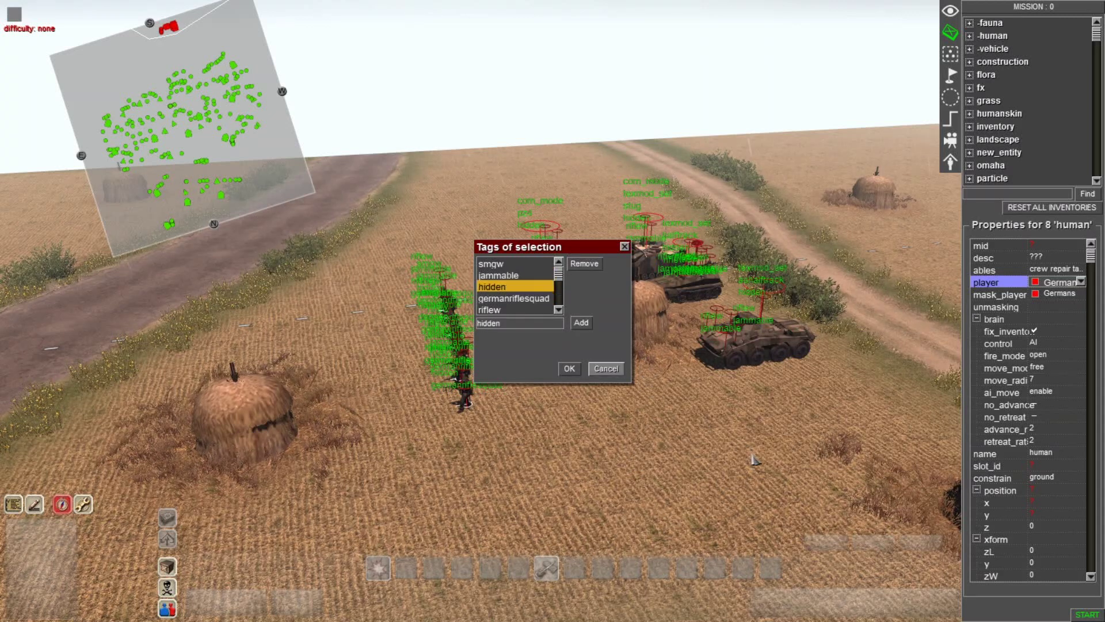
left_click(606, 387)
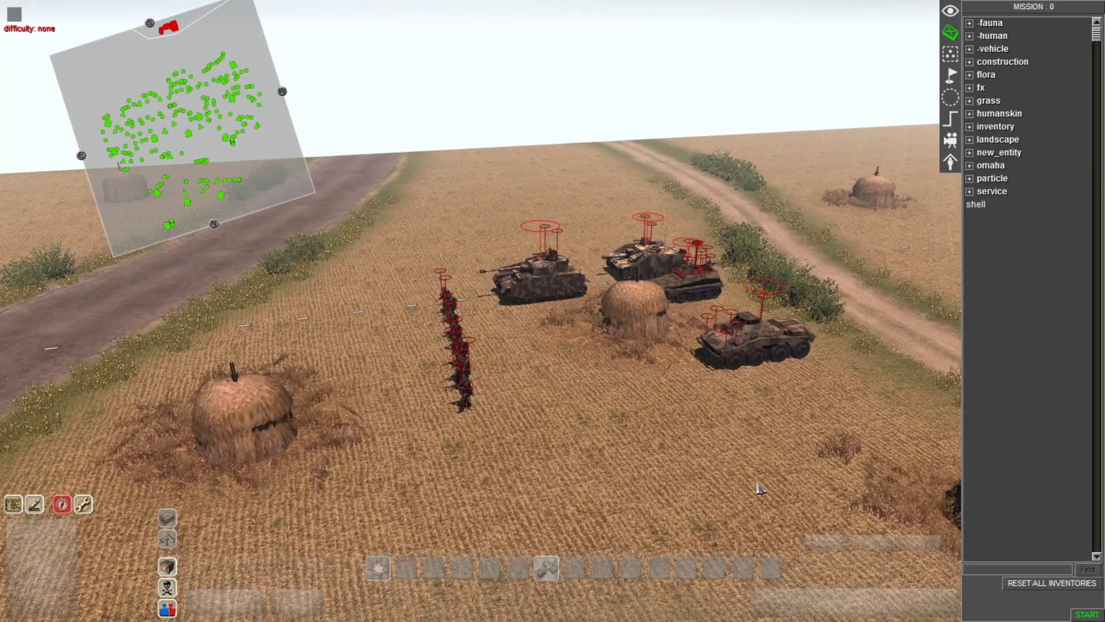
- Reselect the infantry line, check its fix_inventory brain property, and clear the selection
left_click_drag(408, 280, 472, 407)
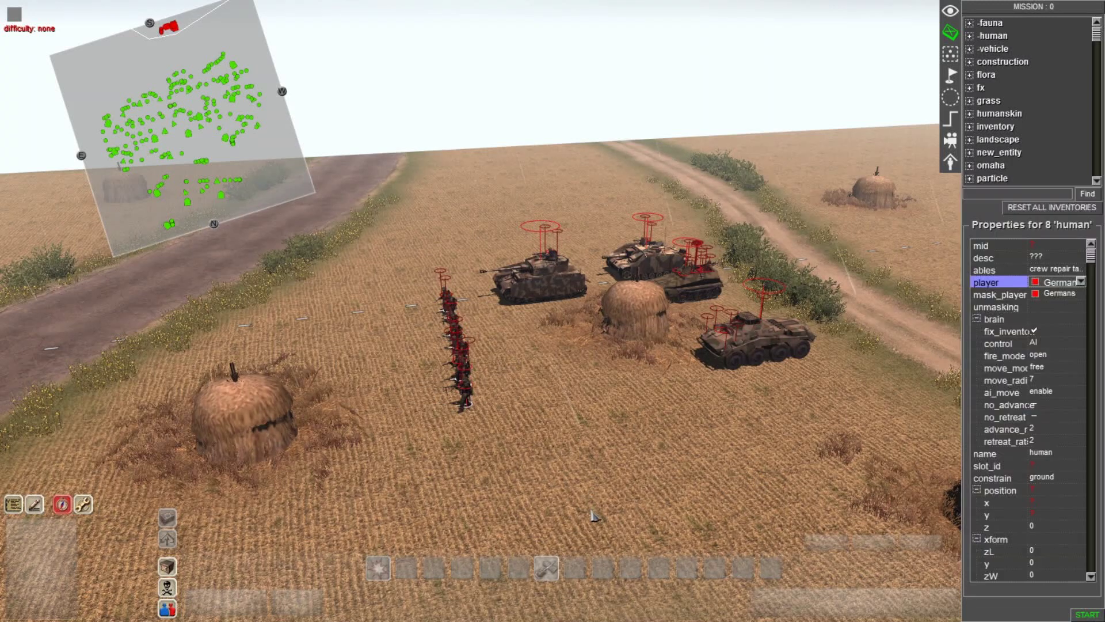
left_click(1001, 331)
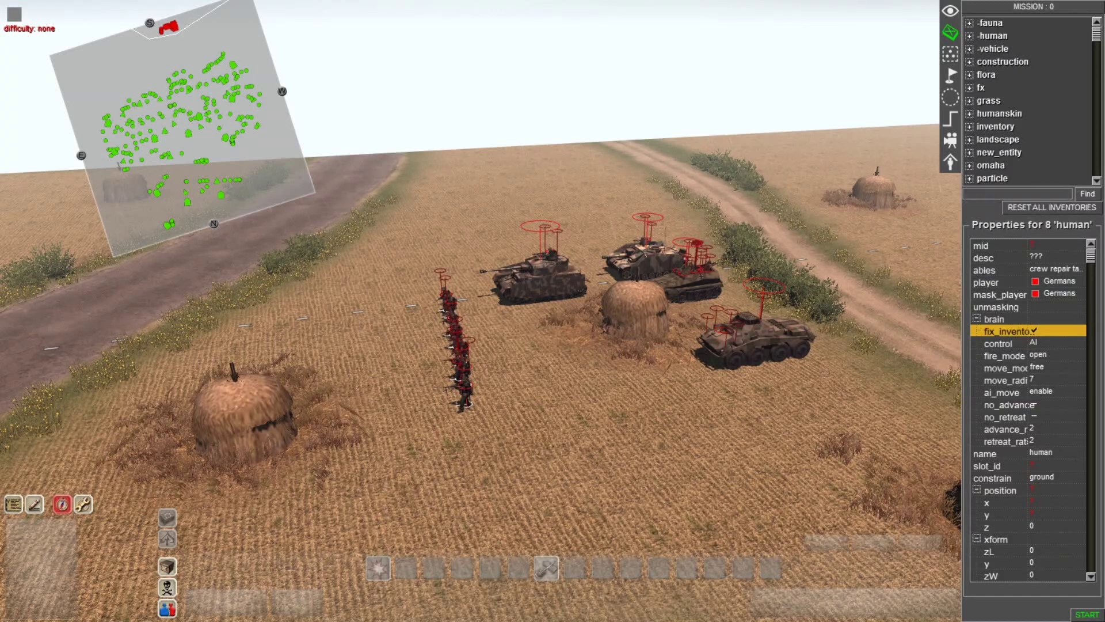
key("Escape")
key("Escape")
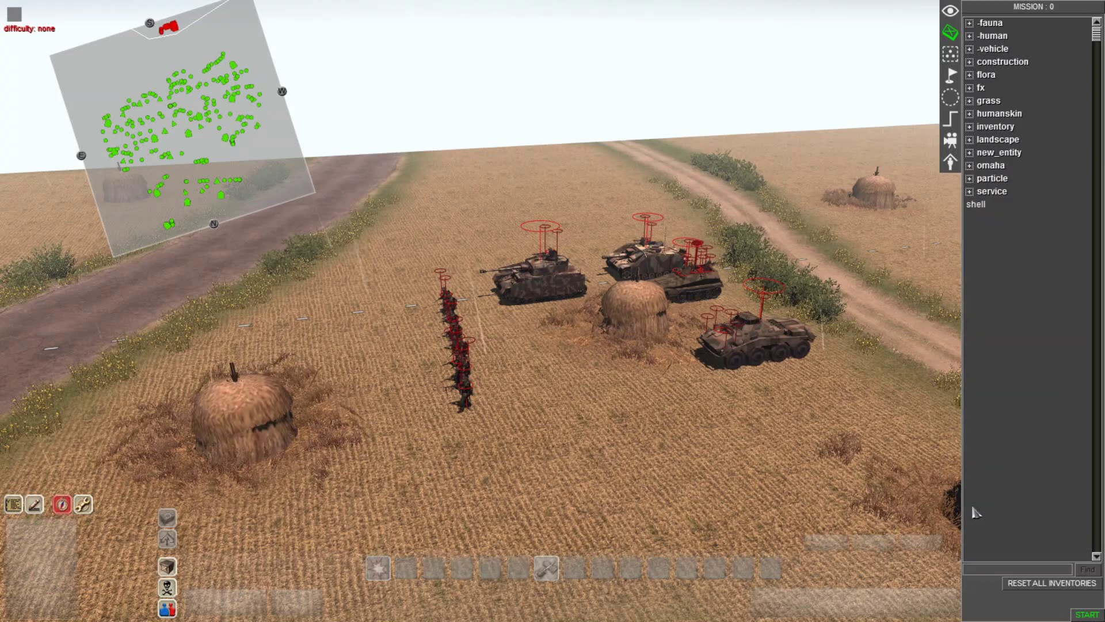
key("Return")
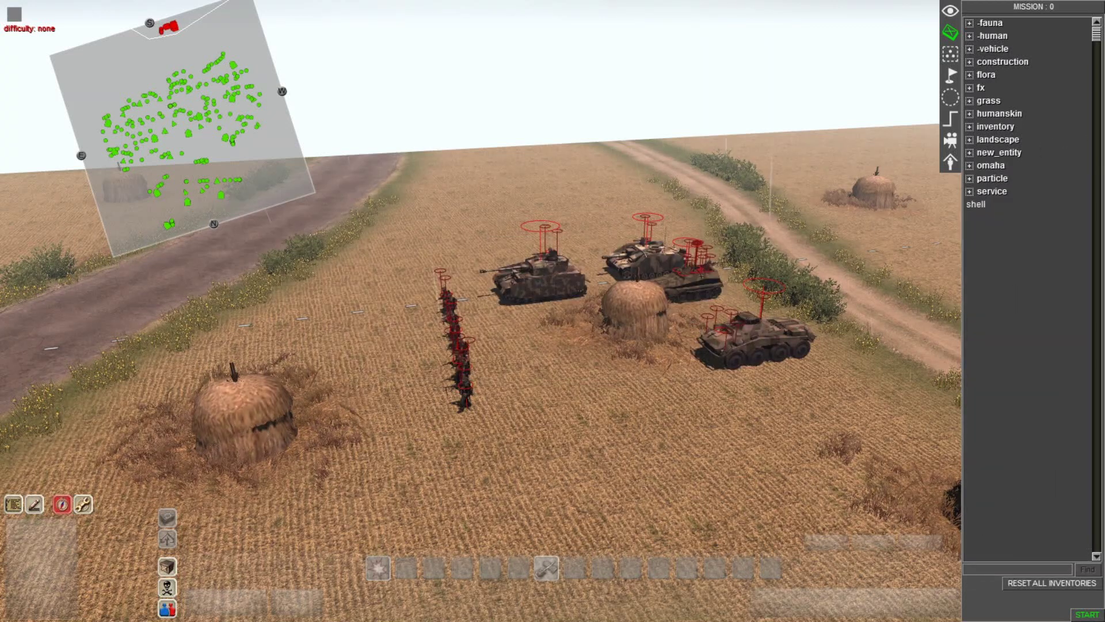
- Show the attackmain waypoint group in waypoint mode and examine its two routes along the roads beside the units
left_click(950, 76)
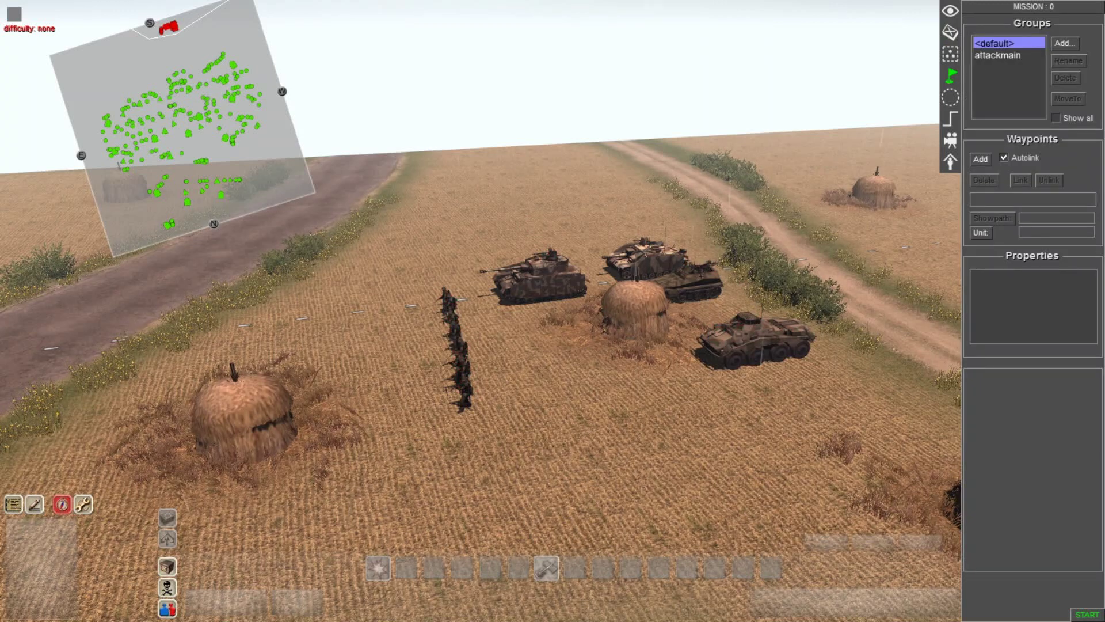
left_click(997, 55)
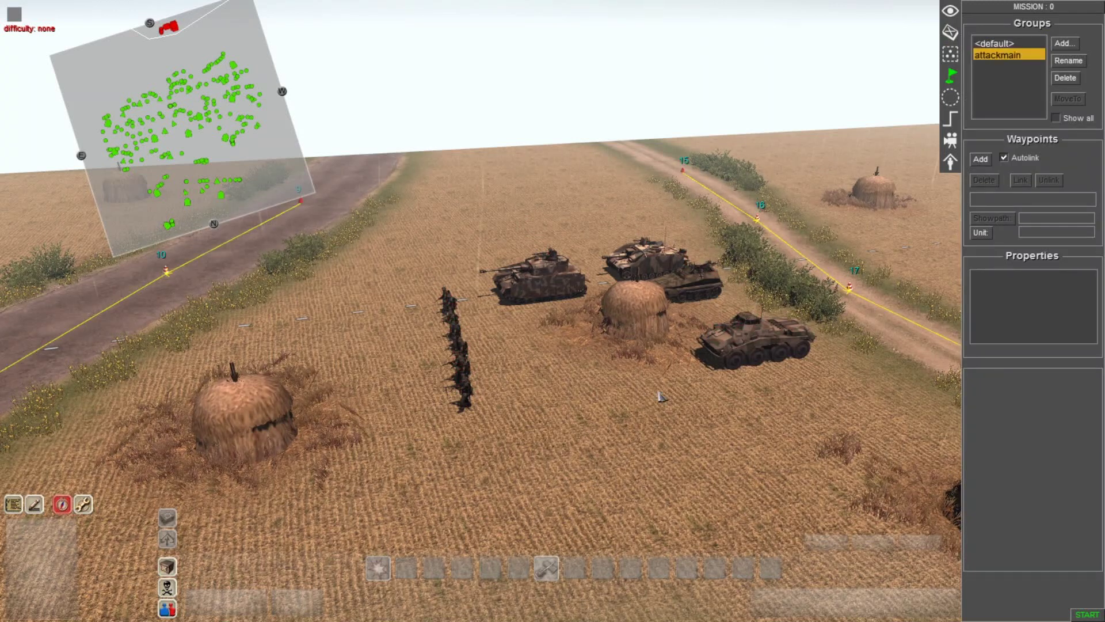
scroll(578, 388, "down", 5)
scroll(575, 390, "down", 4)
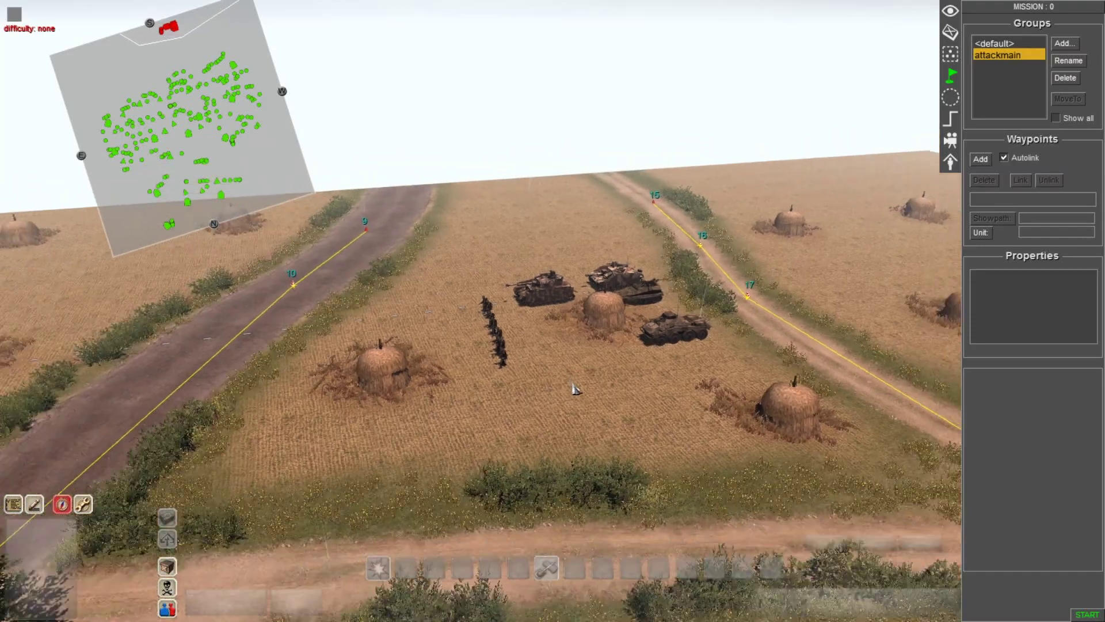
scroll(593, 403, "down", 2)
middle_click_drag(594, 403, 1053, 461)
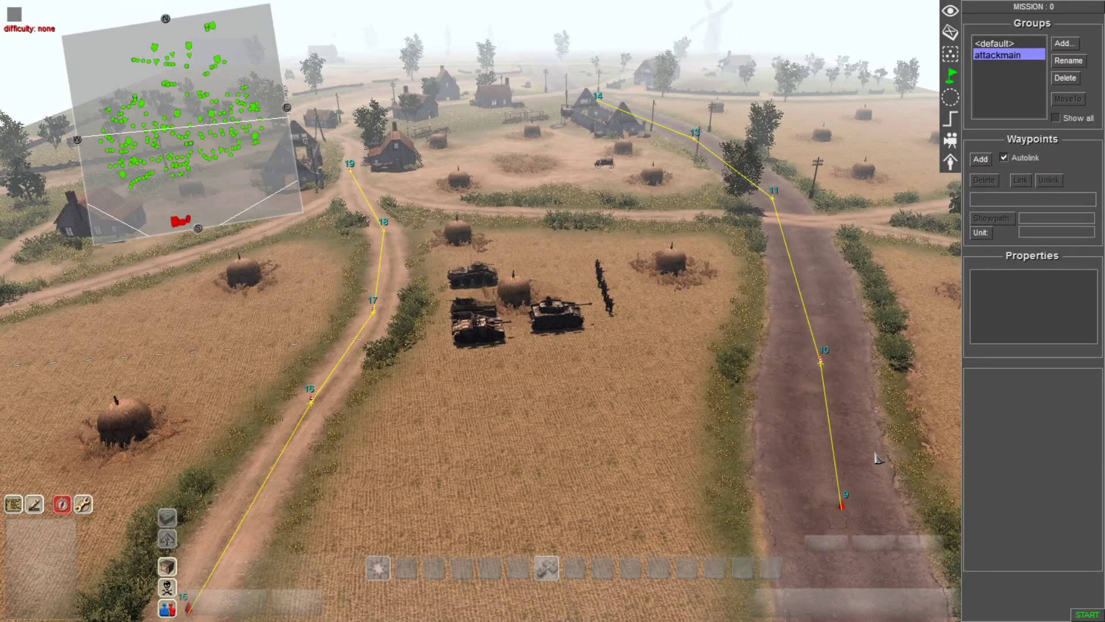
scroll(870, 449, "down", 5)
middle_click_drag(868, 443, 868, 439)
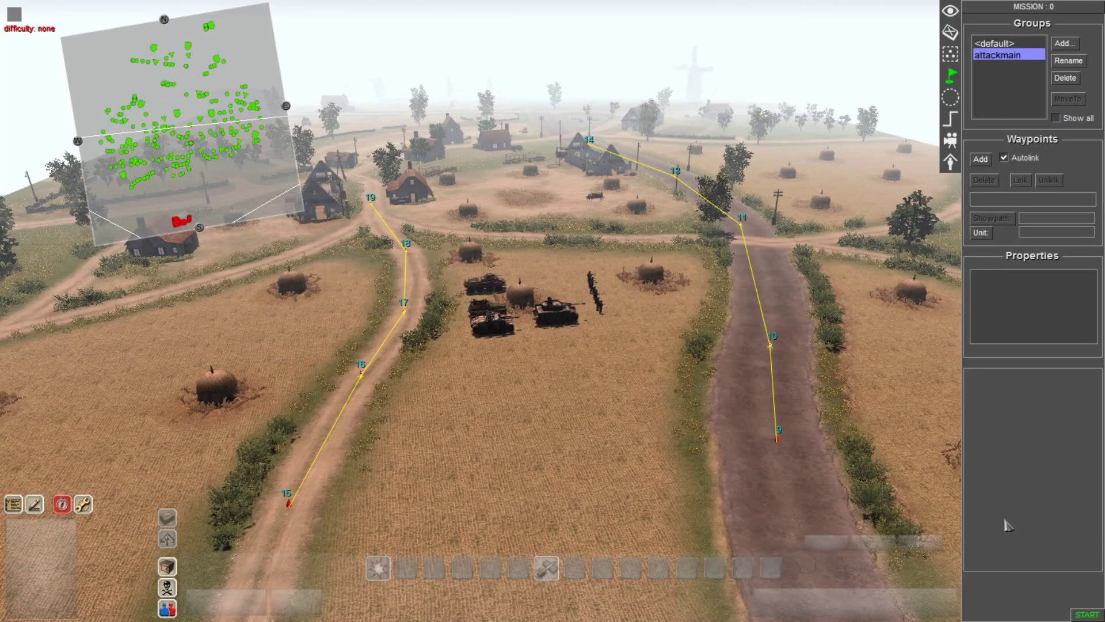
- Select waypoint 9 at the start of the paved-road route and open the properties of its actor_state command
left_click_drag(802, 412, 730, 465)
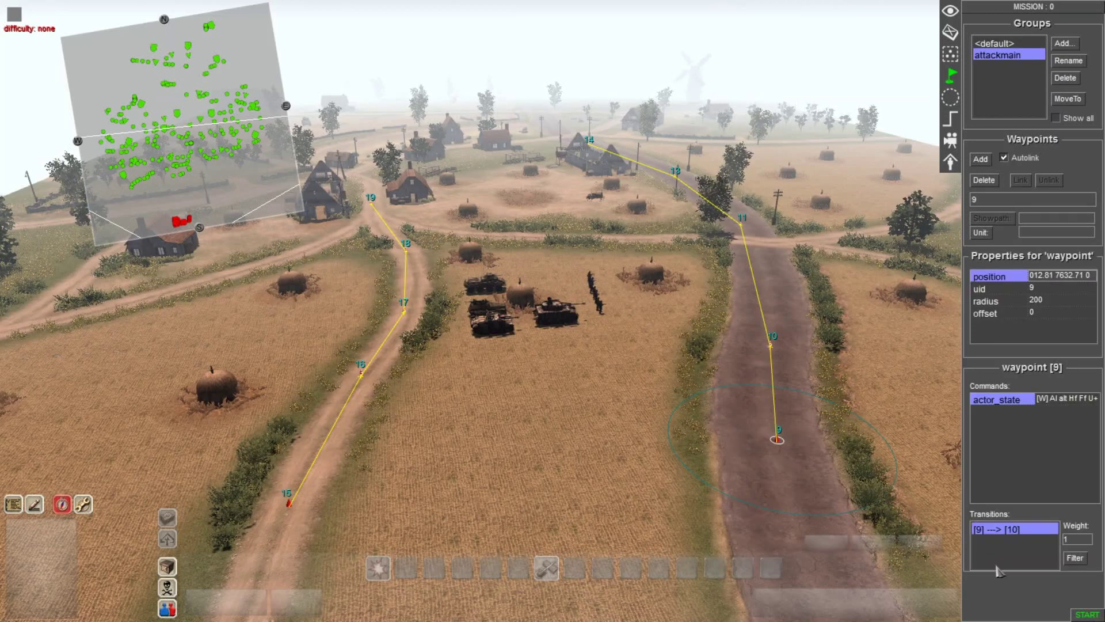
left_click(1002, 399)
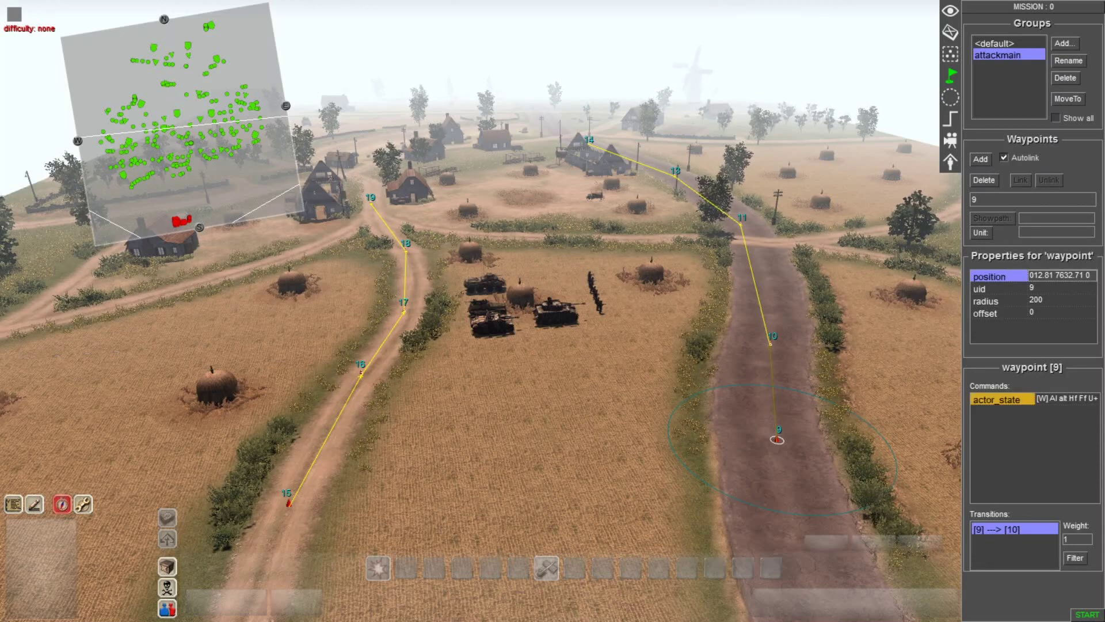
double_click(1002, 399)
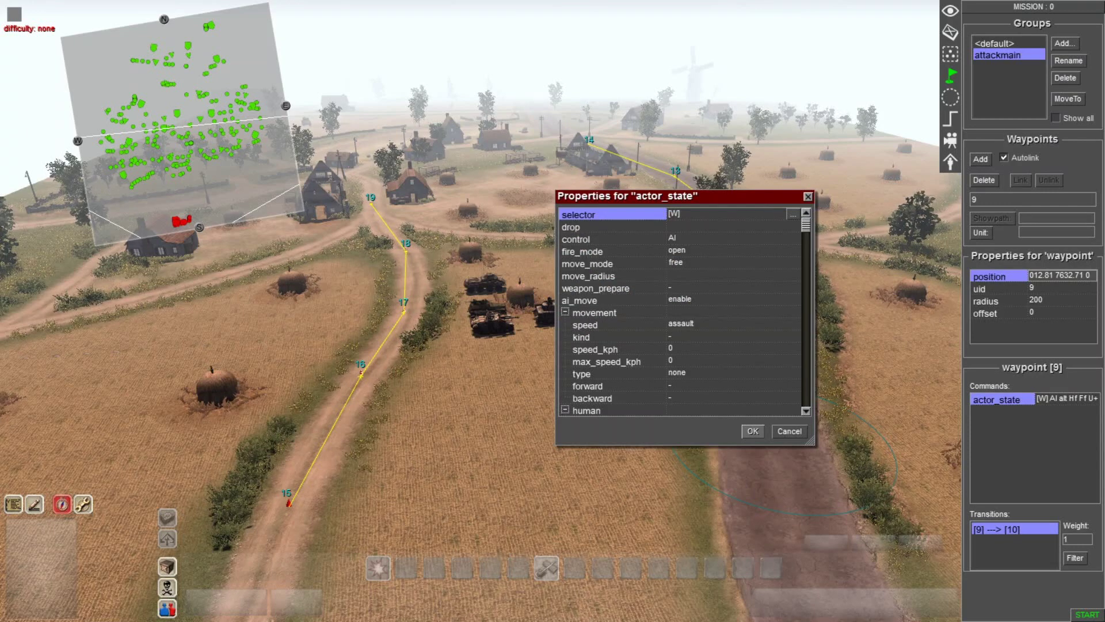
- Inspect the source setting of the actor_state command's selector and return to the command's properties
left_click(792, 214)
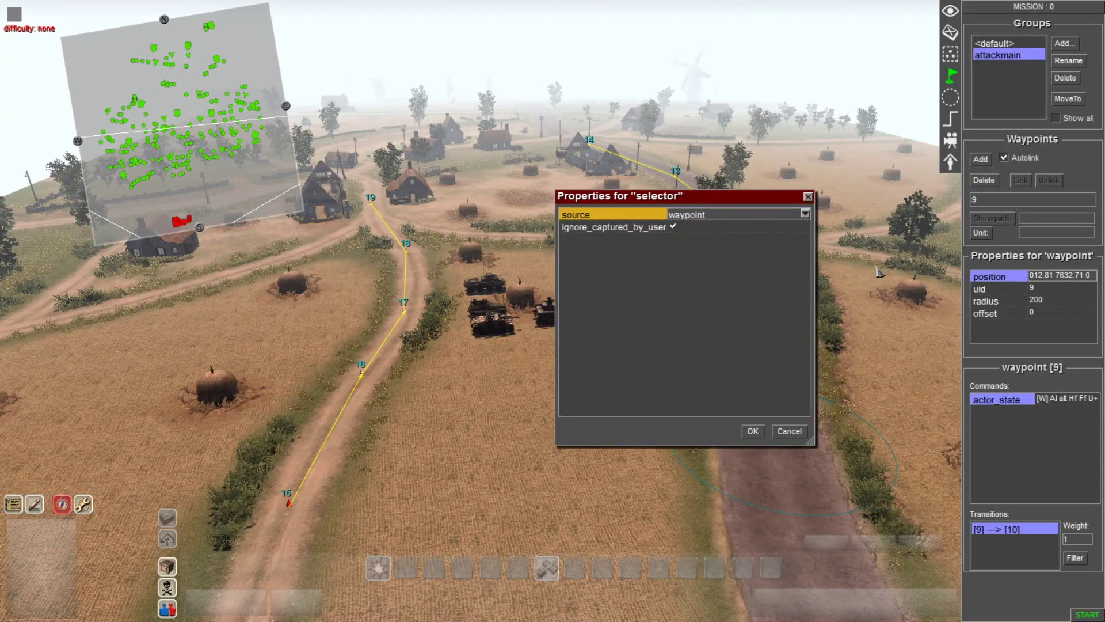
key("Escape")
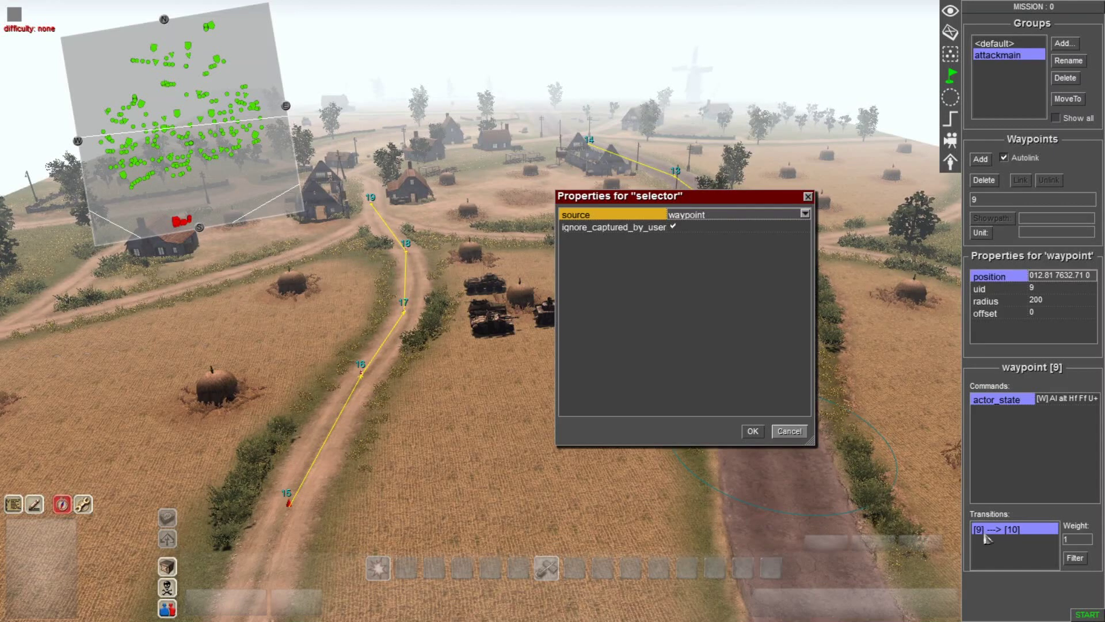
key("Return")
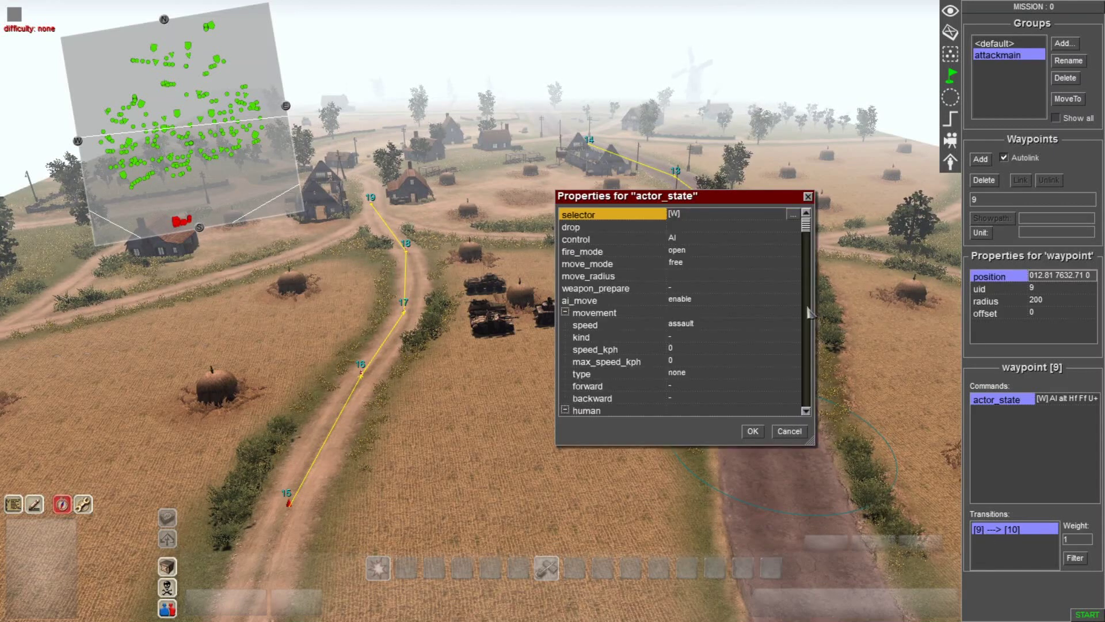
- Review the actor_state settings from fire_mode, move_mode, ai_move and movement speed to no_retreat, and close the properties
key("Down")
key("Down")
key("Down")
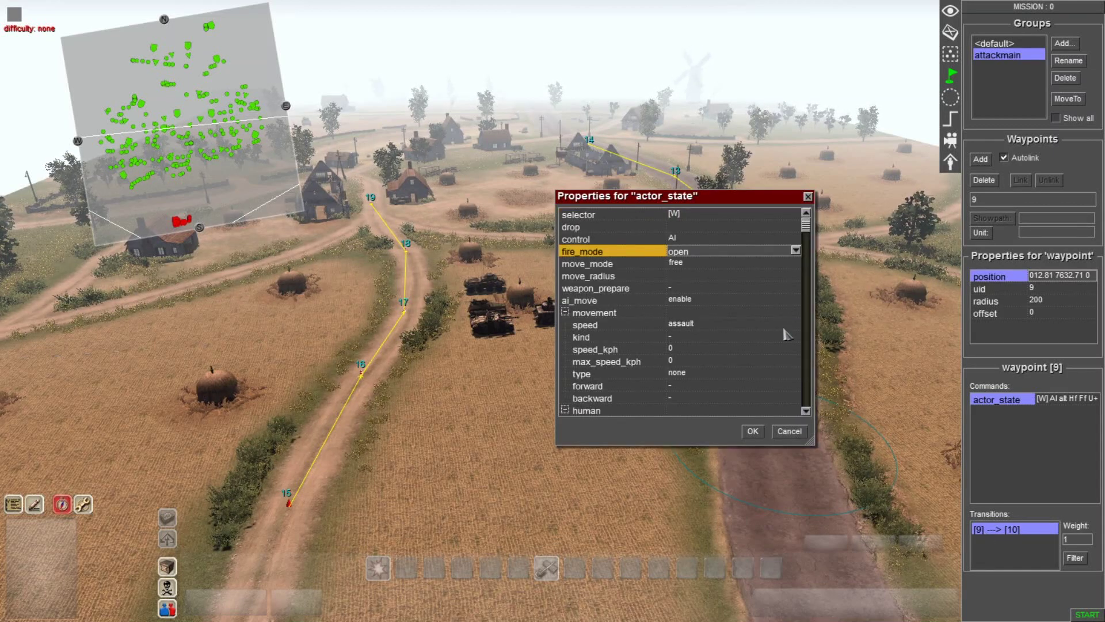
key("Down")
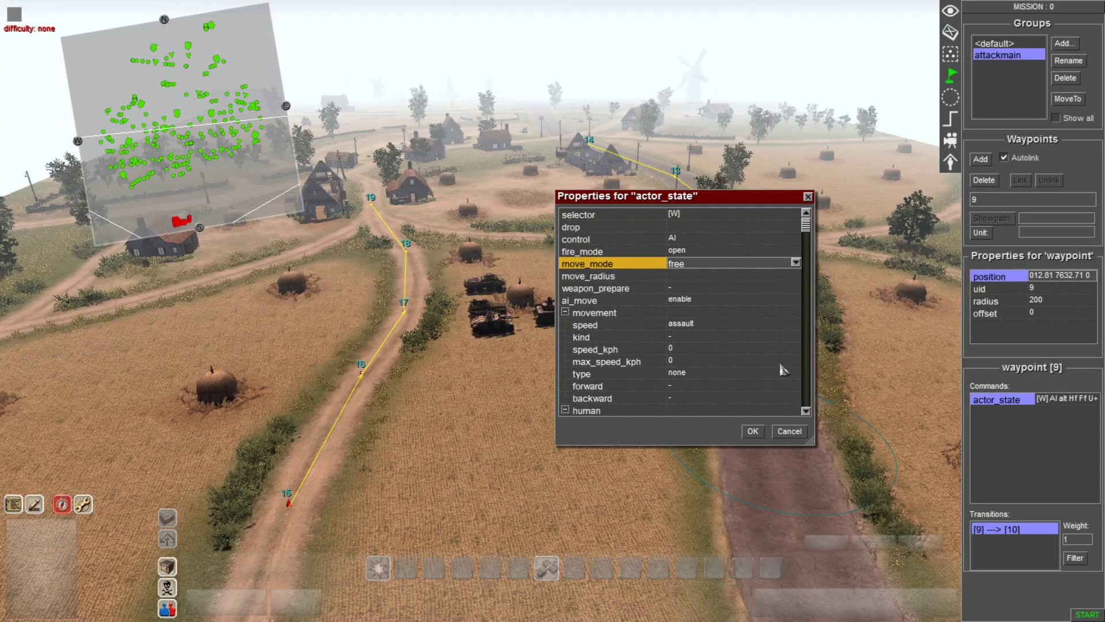
key("Down")
key("Down")
key("Down")
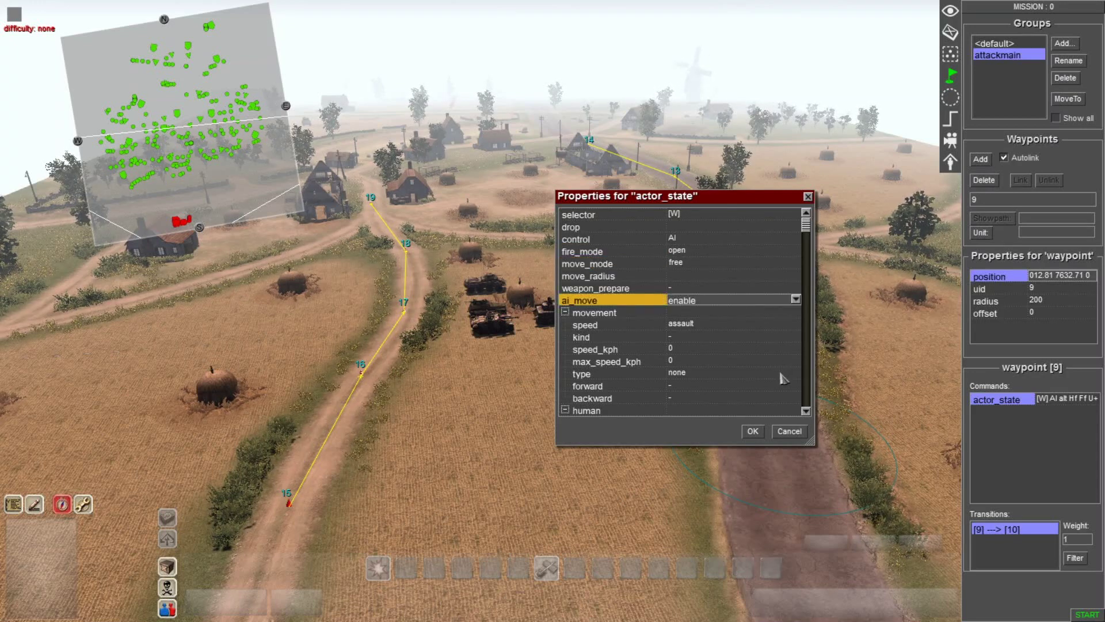
key("Down")
key("Down")
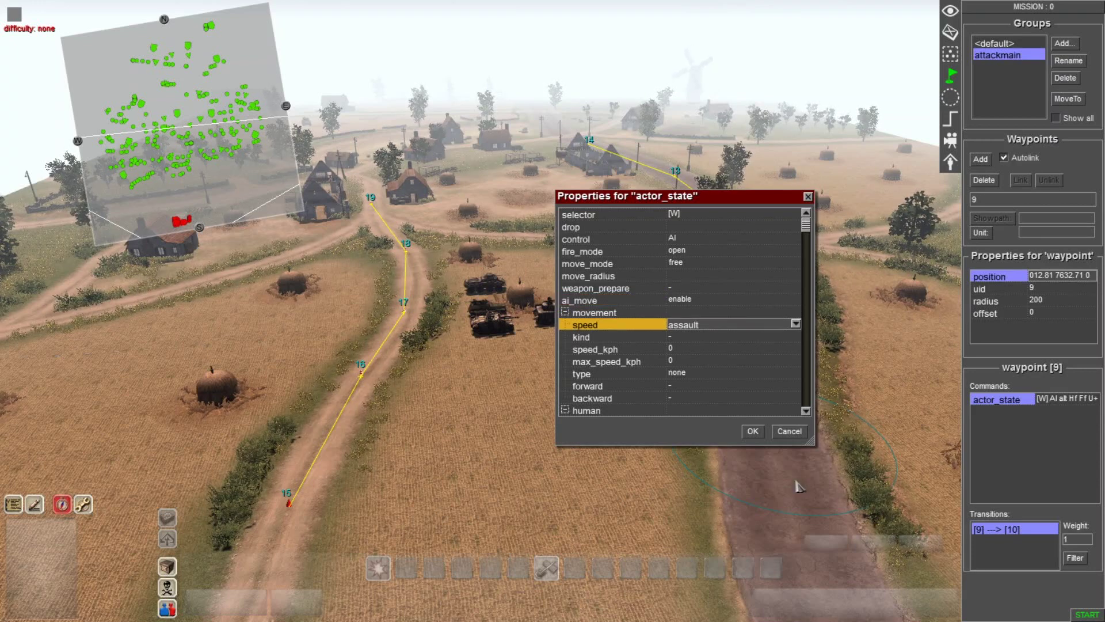
scroll(800, 487, "down", 5)
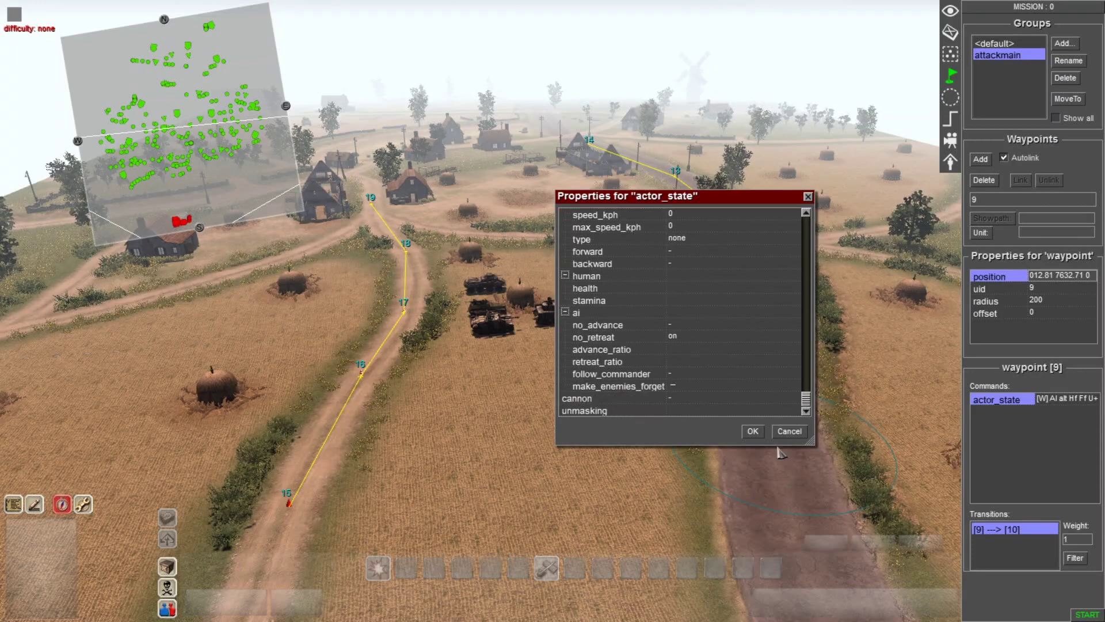
left_click(766, 337)
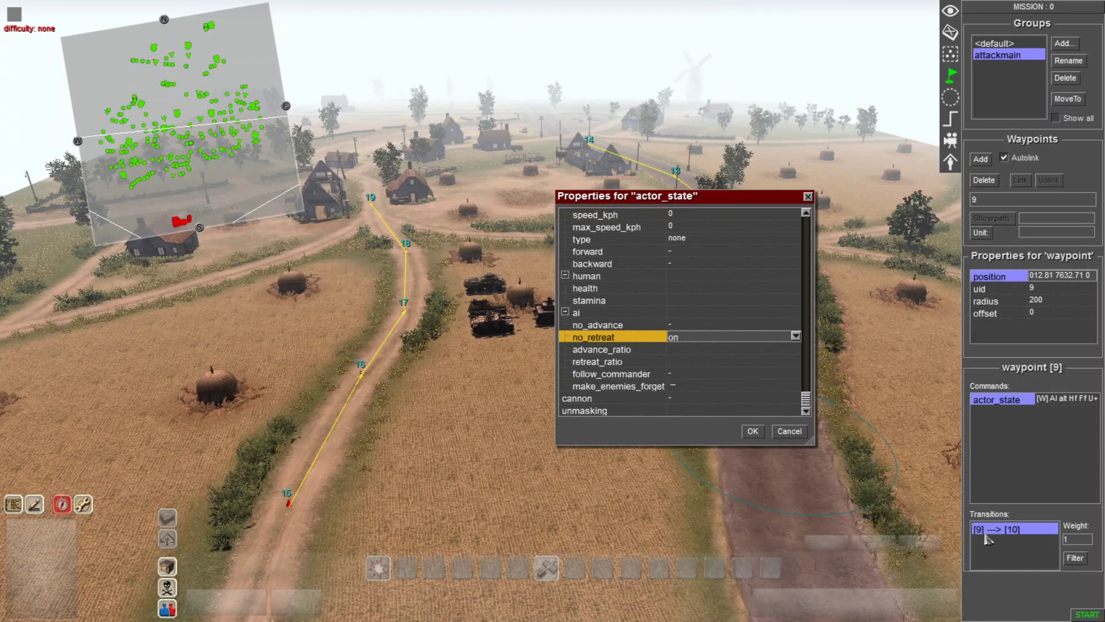
key("Return")
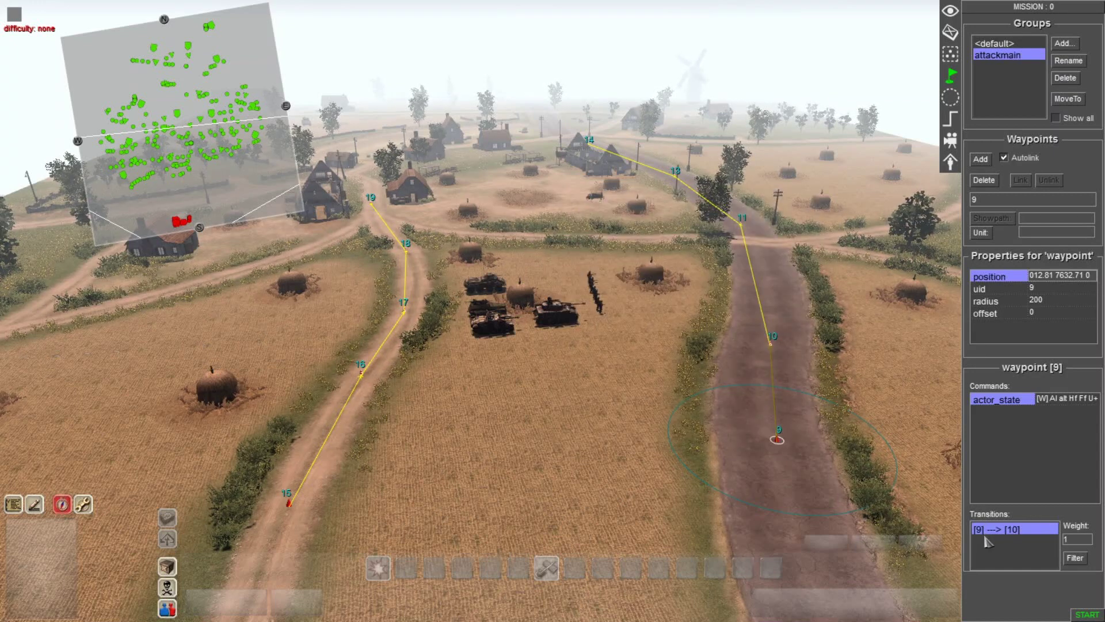
- Select waypoints 15, 10 and 16 in turn to compare their commands and transitions, and clear the selection
left_click(773, 514)
left_click_drag(359, 493, 248, 533)
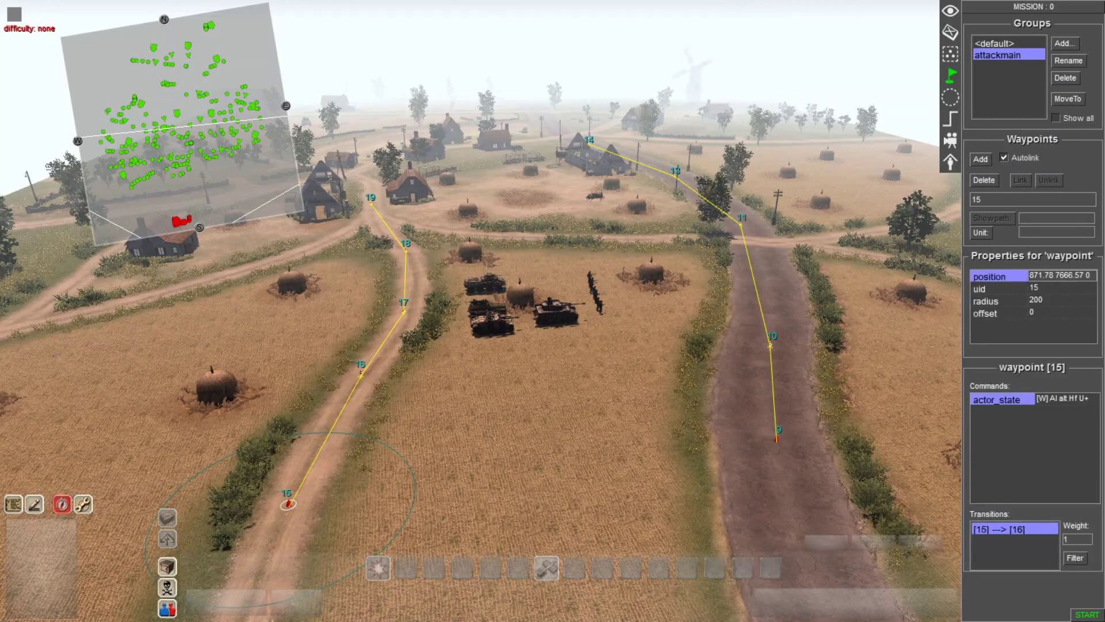
left_click(741, 531)
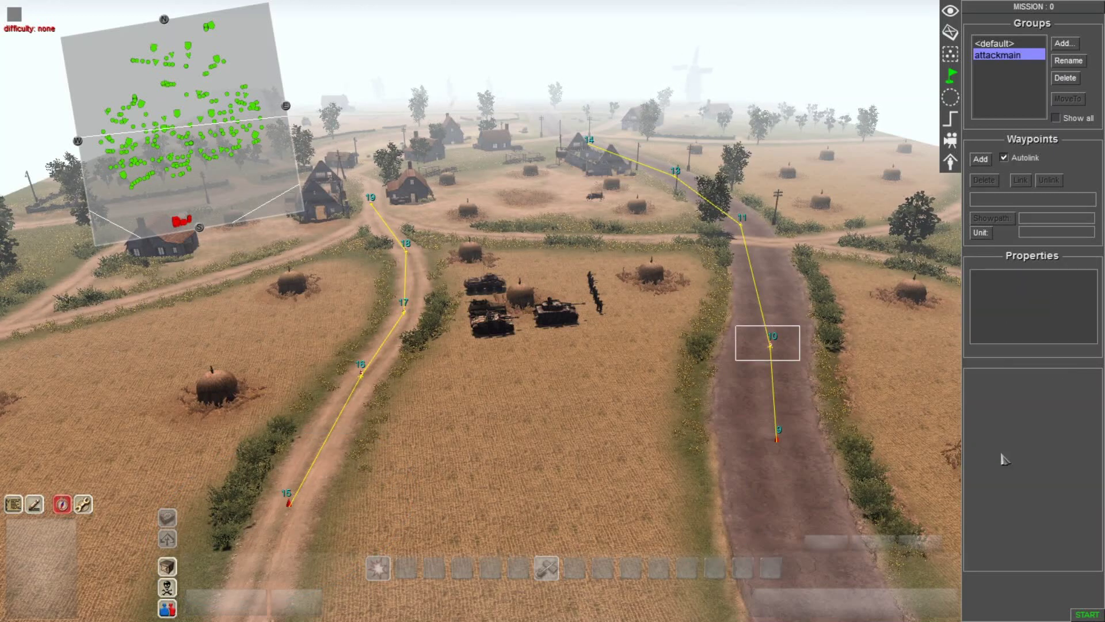
left_click(770, 344)
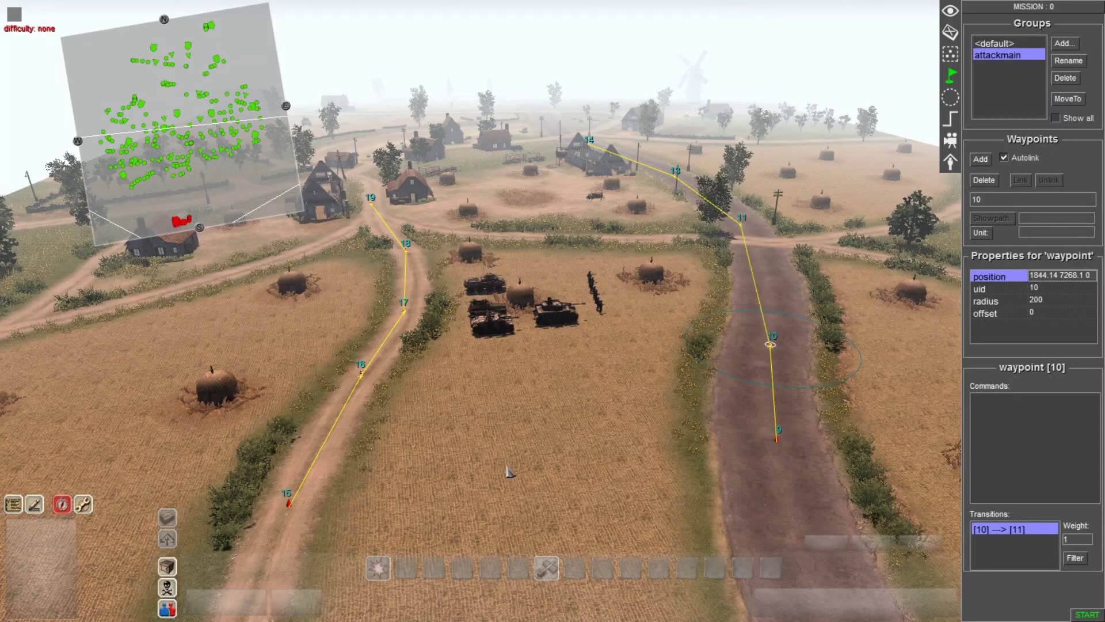
left_click_drag(401, 343, 325, 394)
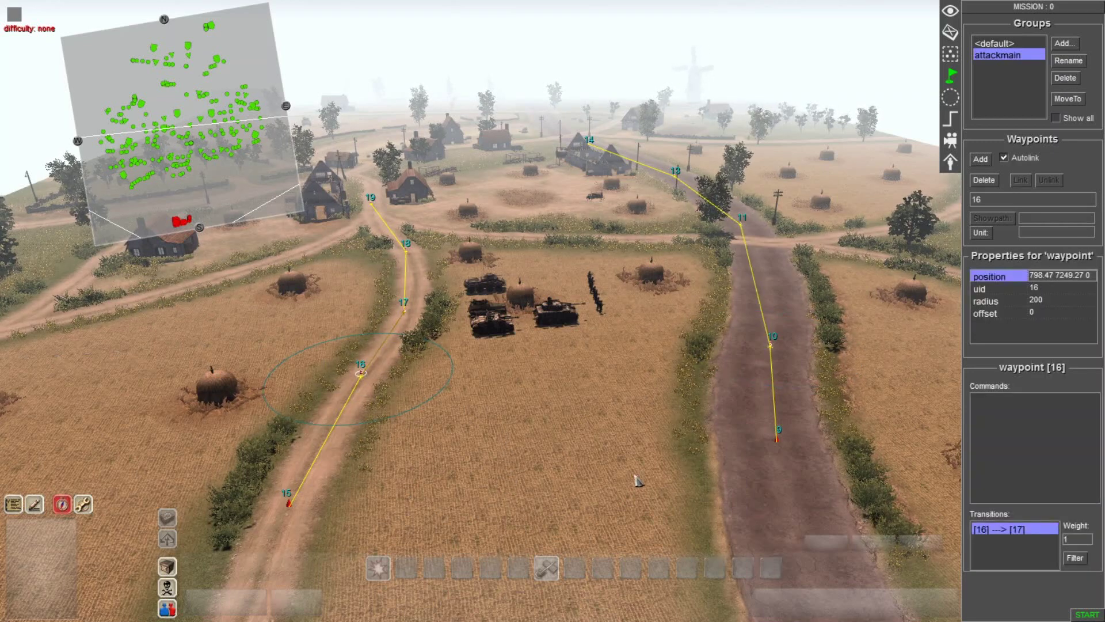
left_click(715, 468)
- Check the map border display option in the map settings and return to the mission's waypoints
scroll(805, 427, "down", 2)
middle_click_drag(795, 432, 796, 476)
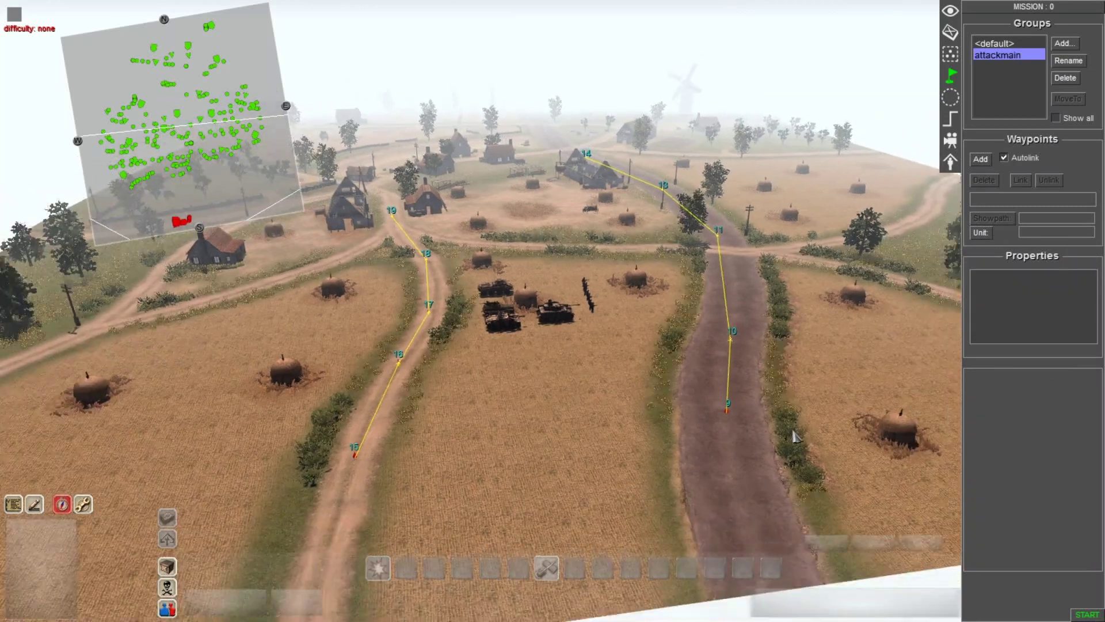
scroll(800, 481, "up", 4)
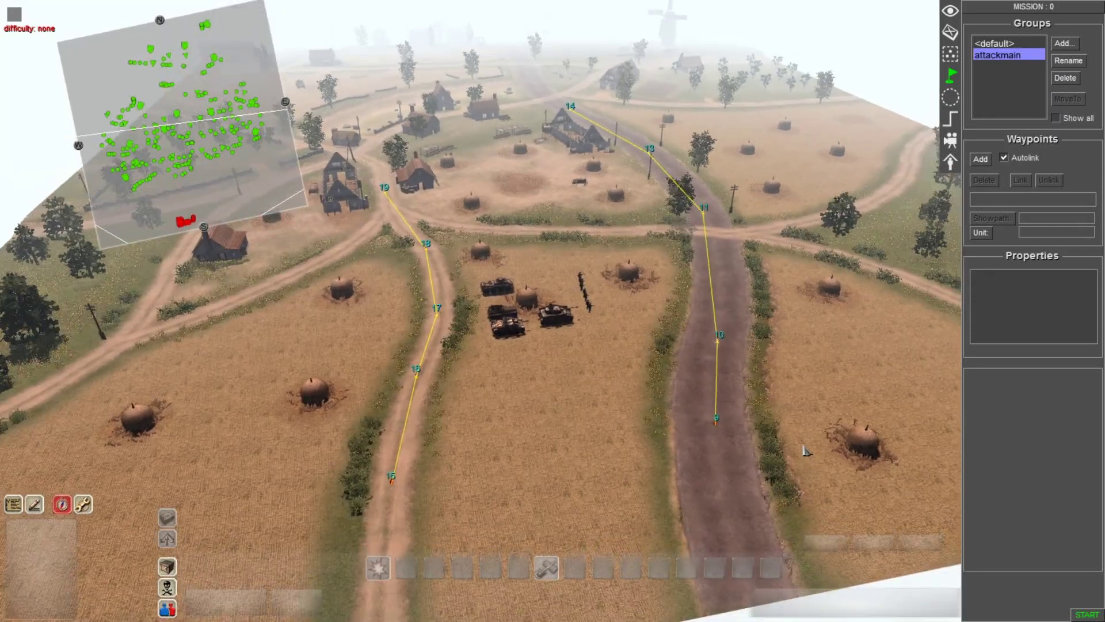
key("F2")
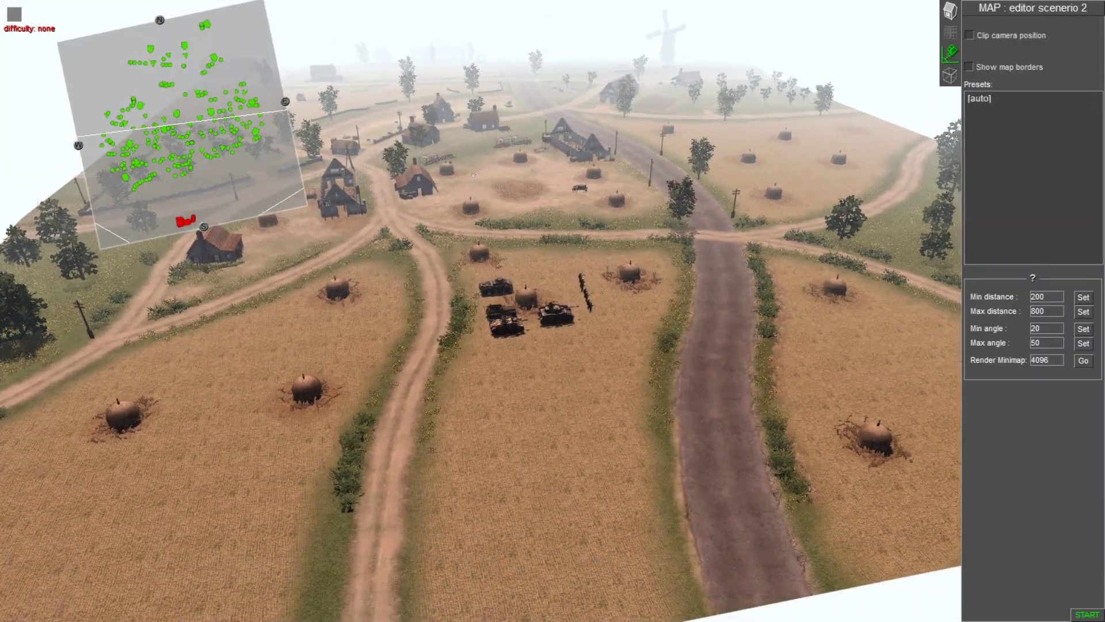
left_click(969, 67)
key("F3")
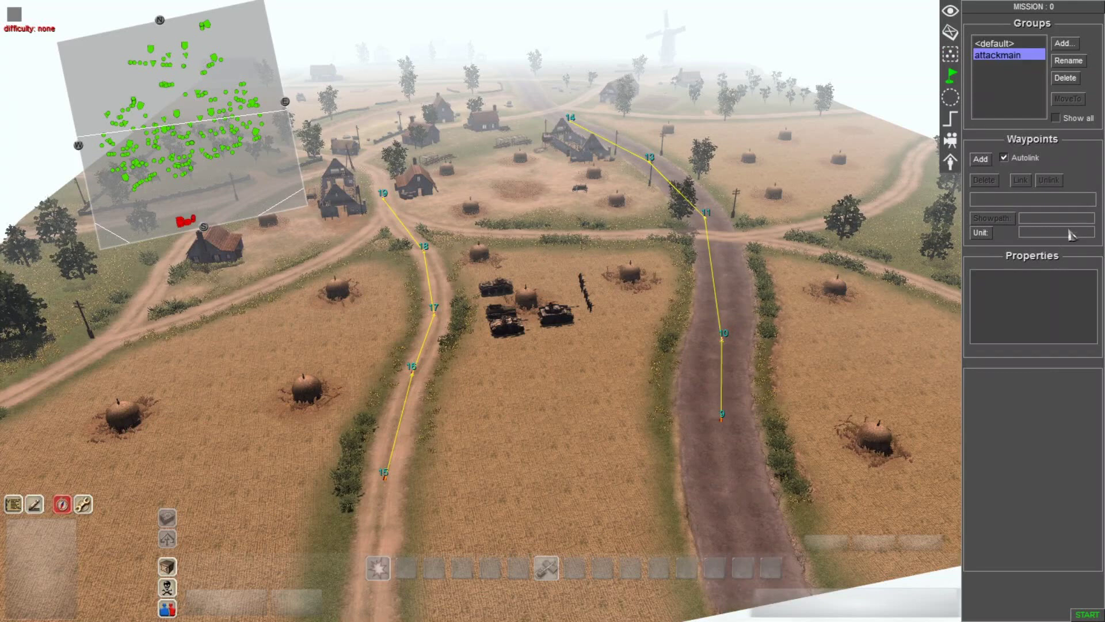
- Show the mission triggers, expand the attack group, and select its germanadvance trigger
left_click(950, 119)
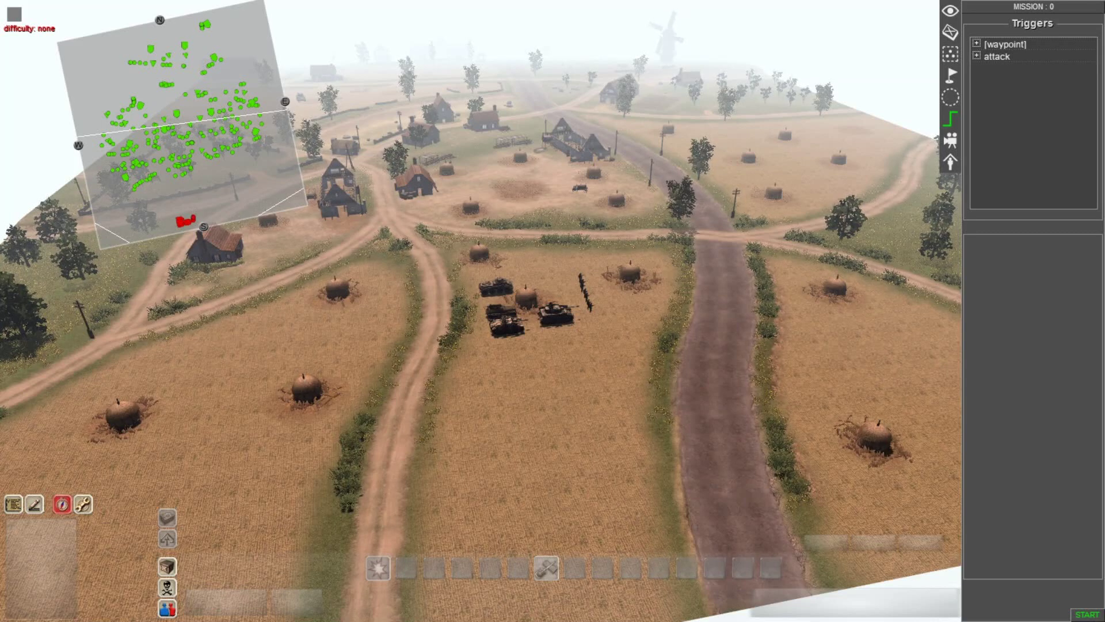
right_click(977, 72)
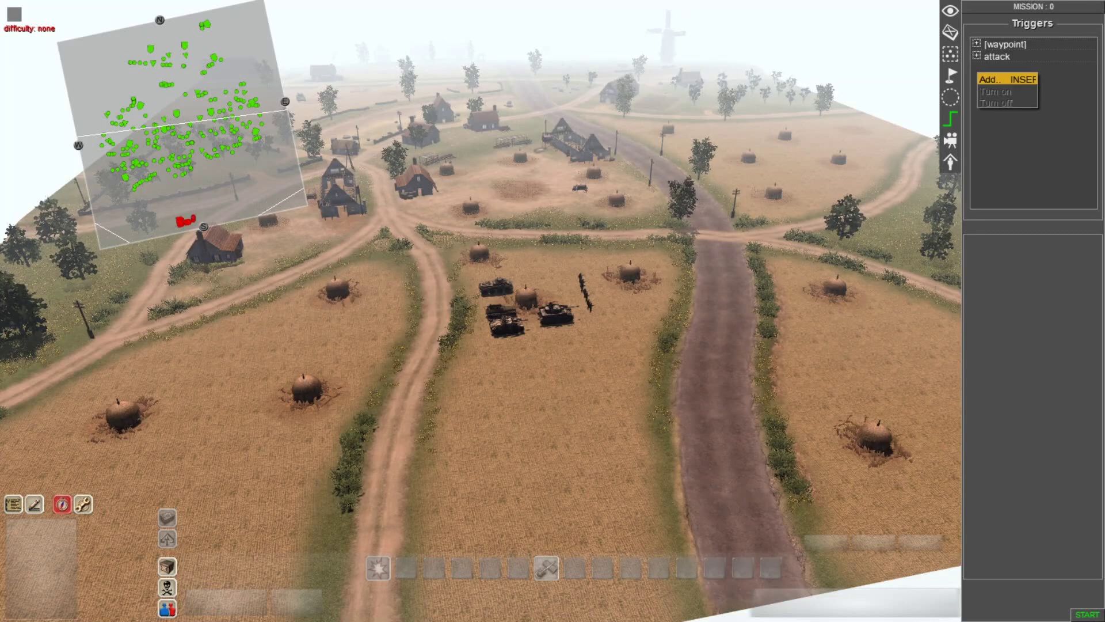
key("Escape")
left_click(976, 55)
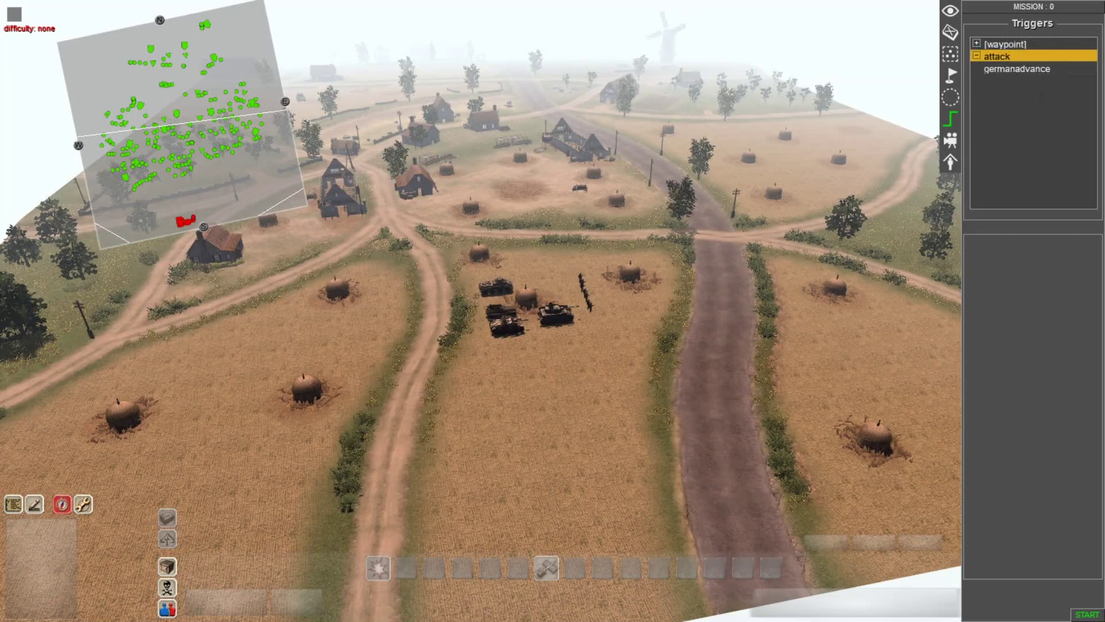
left_click(1016, 69)
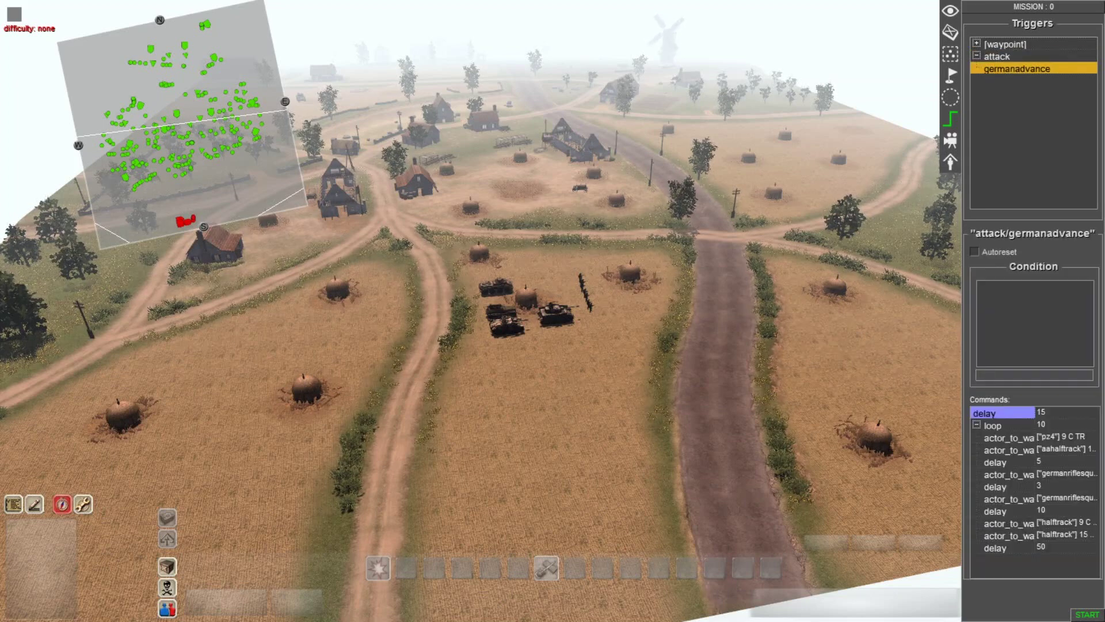
- Examine the germanadvance trigger's initial delay, loop and first nested actor_to_waypoint command without adding anything
left_click(1002, 412)
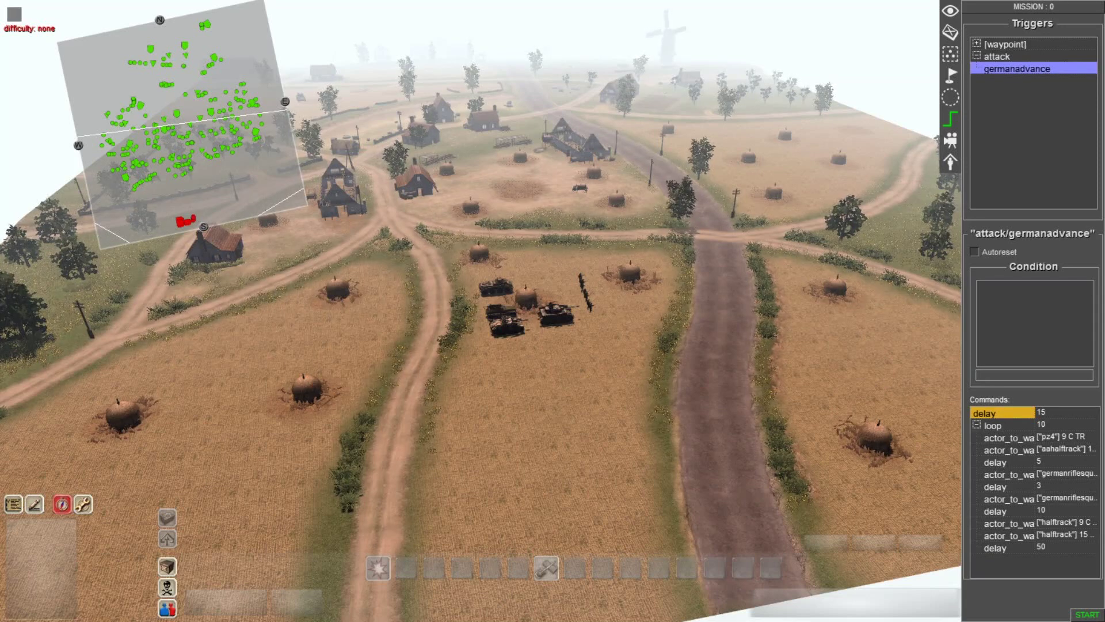
left_click(1002, 425)
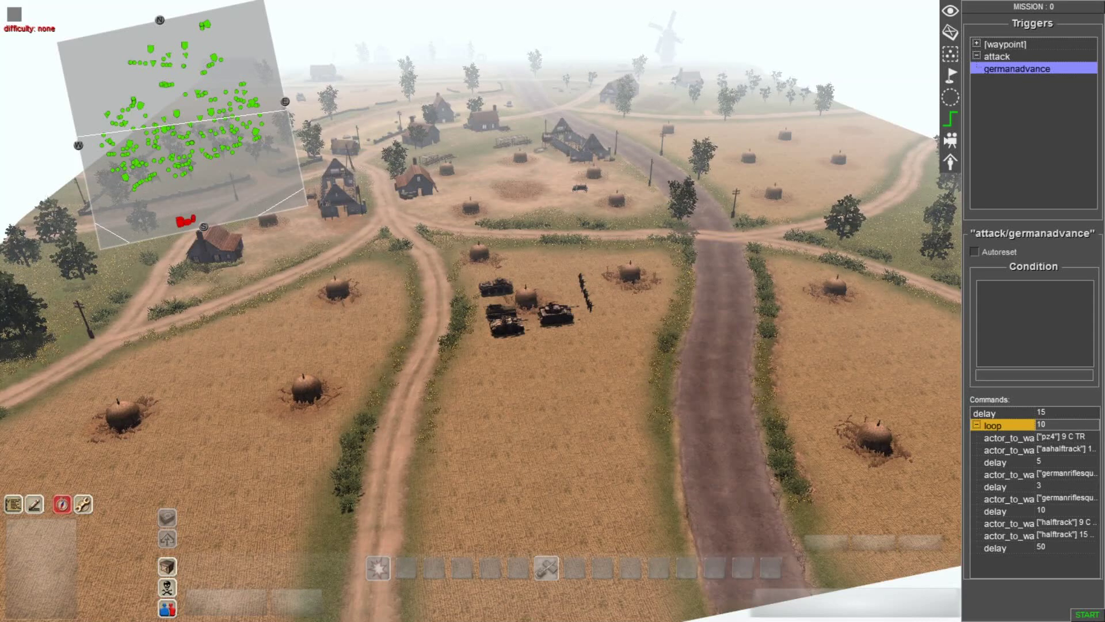
right_click(1000, 427)
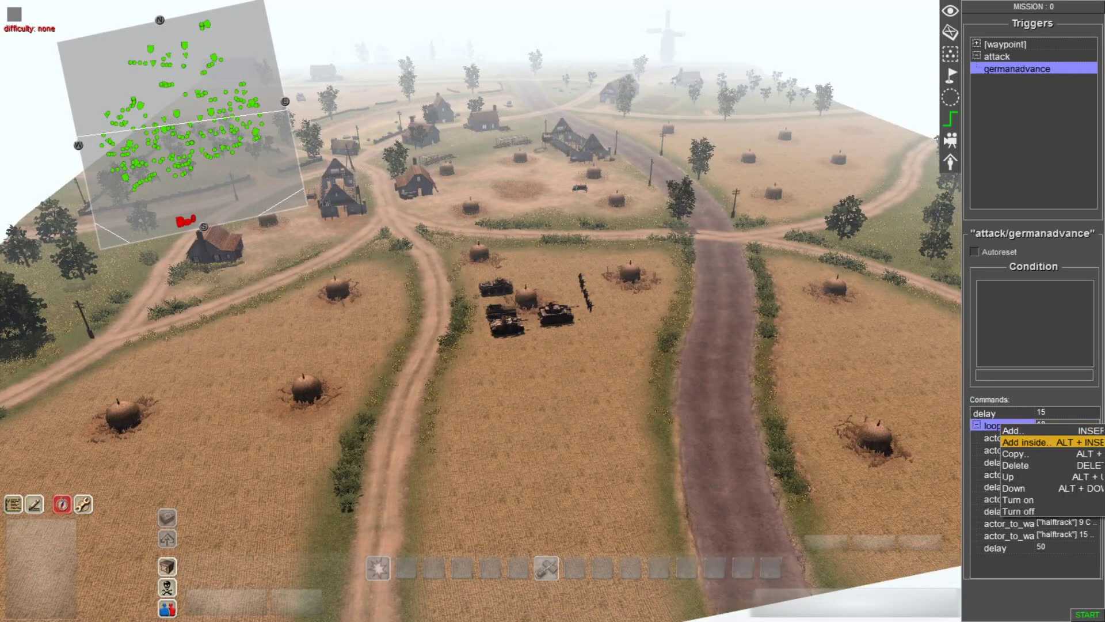
left_click(1026, 442)
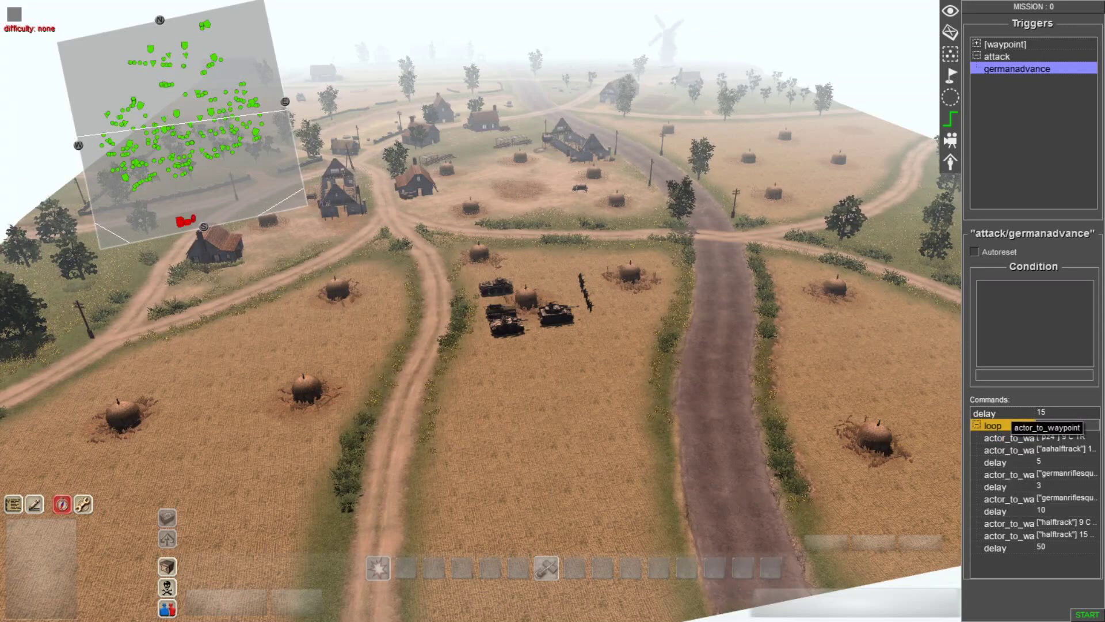
left_click(1010, 437)
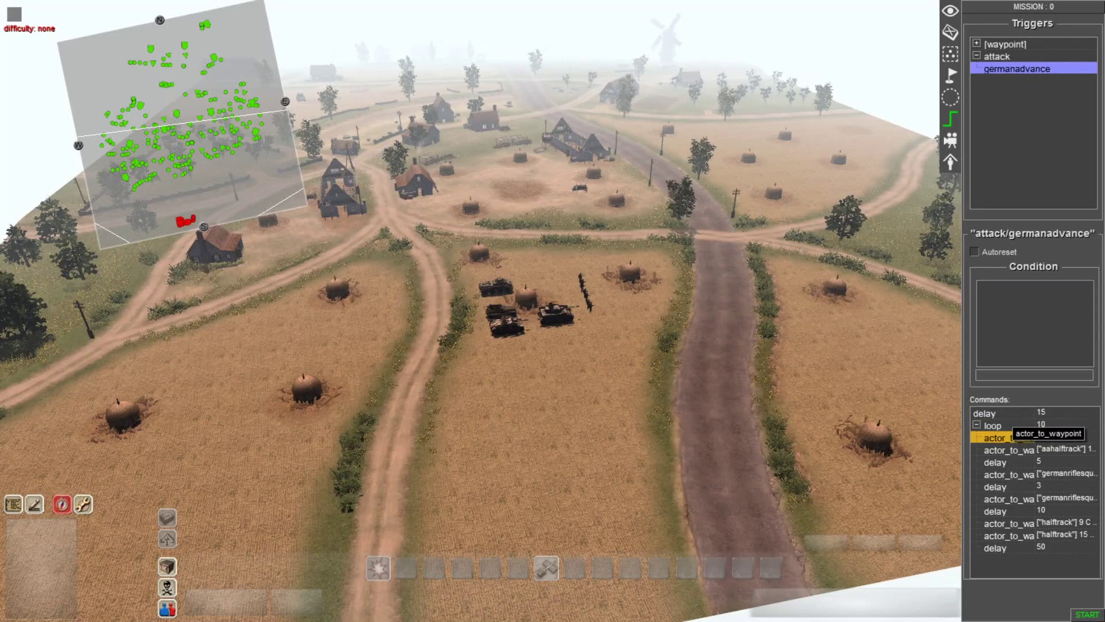
- Open the loop's first actor_to_waypoint command and inspect the tag in its selector, leaving it unchanged
double_click(996, 437)
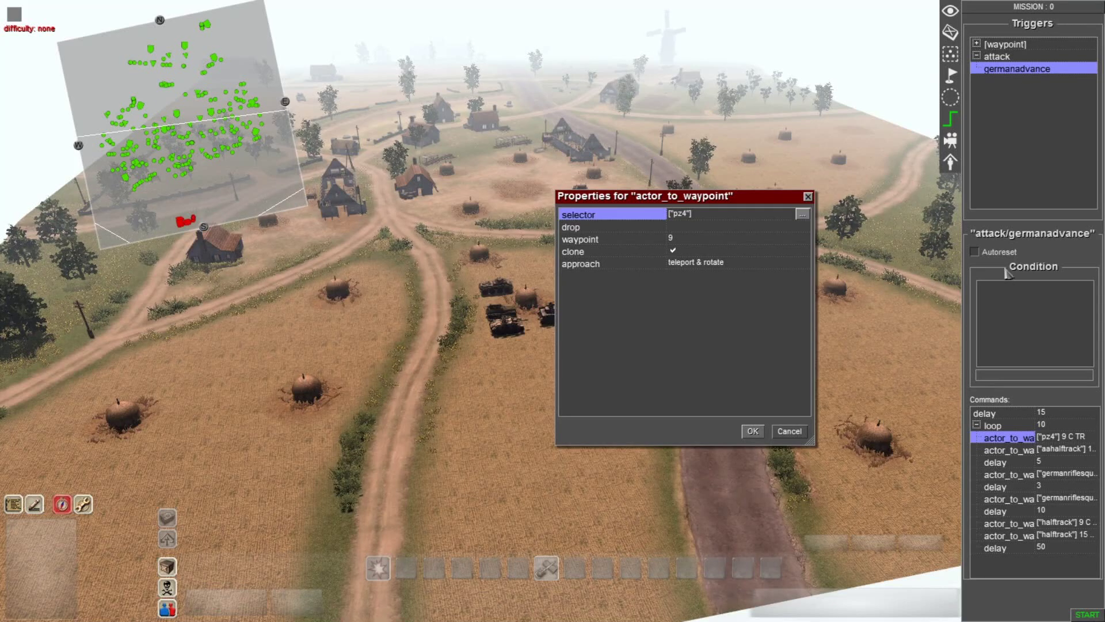
key("Return")
key("Down")
key("Down")
key("Down")
key("Down")
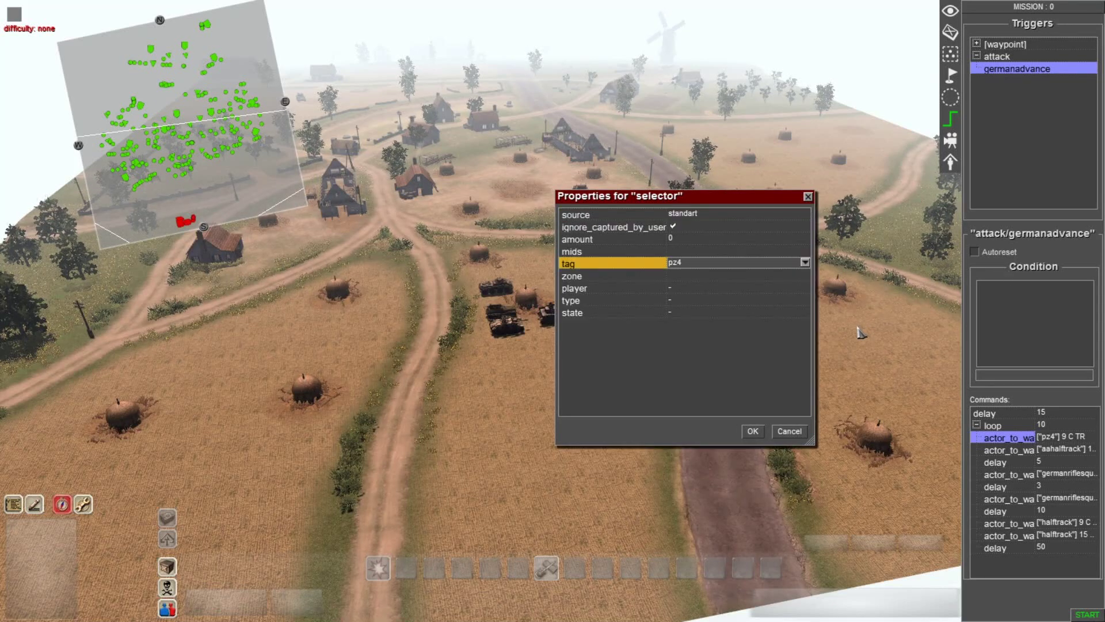
key("Escape")
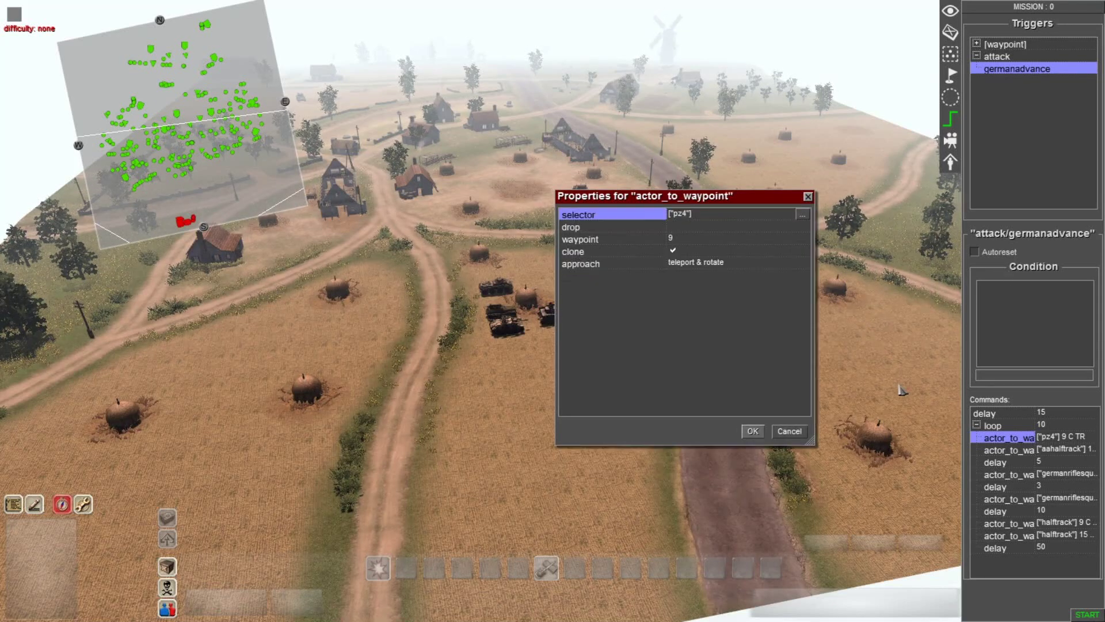
- Review the waypoint, clone and approach settings of the pz4 actor_to_waypoint command, and close its properties
key("Down")
key("Down")
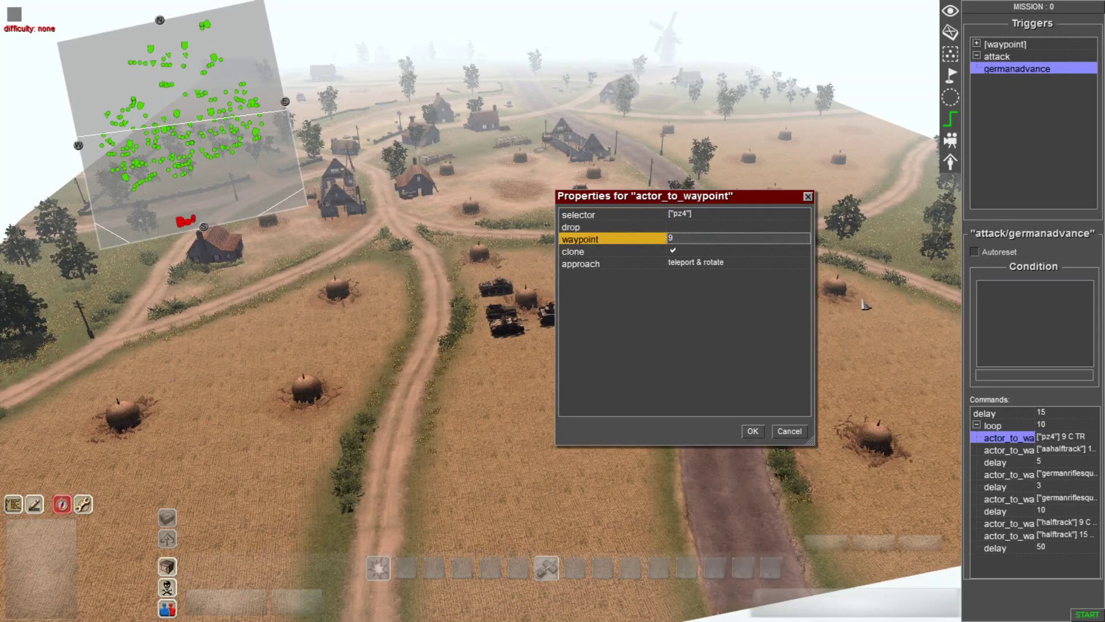
key("Down")
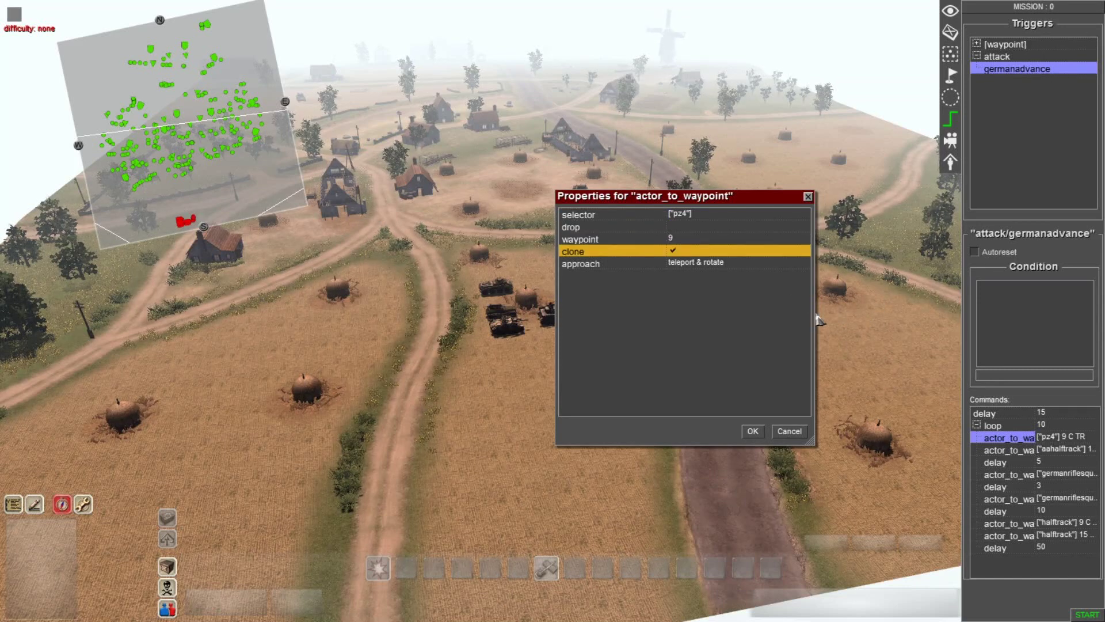
key("Down")
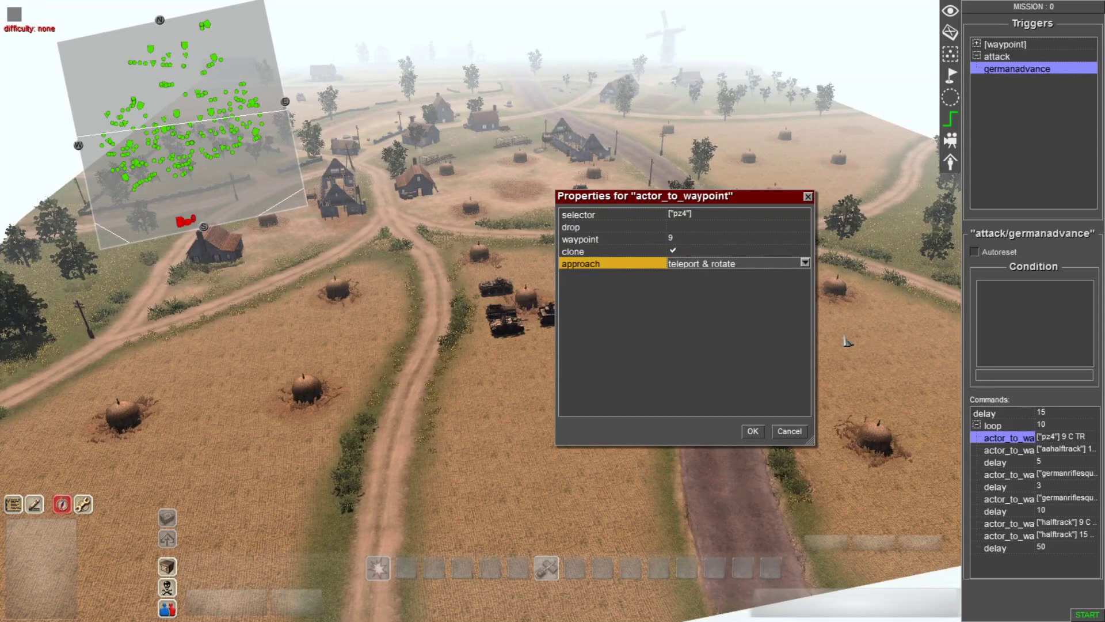
key("Return")
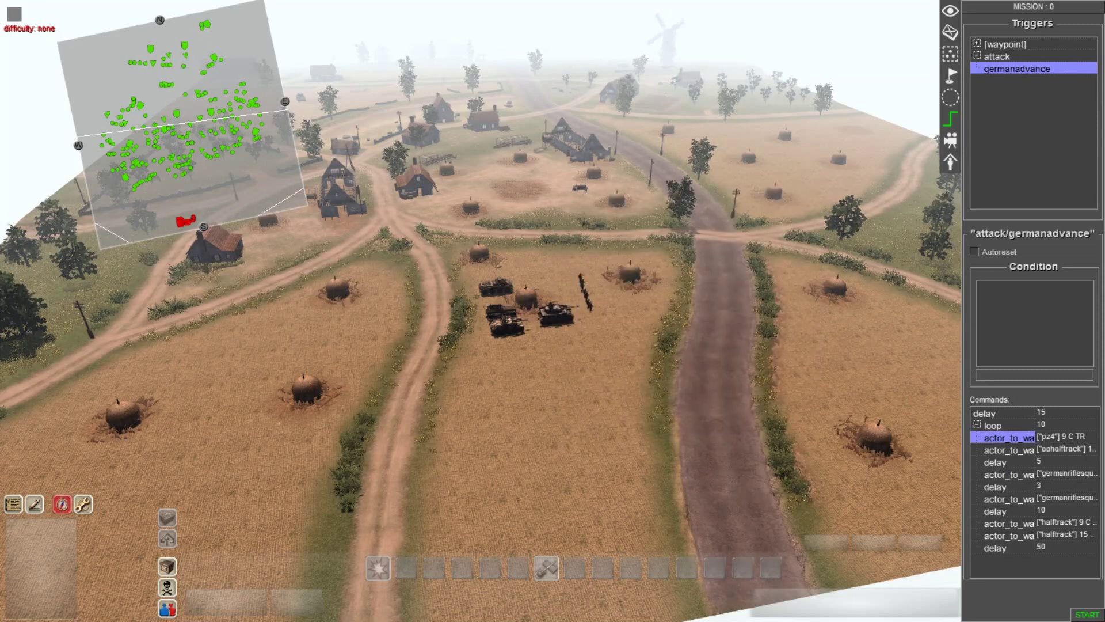
- Review the properties of the loop's aahalftrack and first germanriflesquad actor_to_waypoint commands, leaving both unchanged
key("Down")
key("Return")
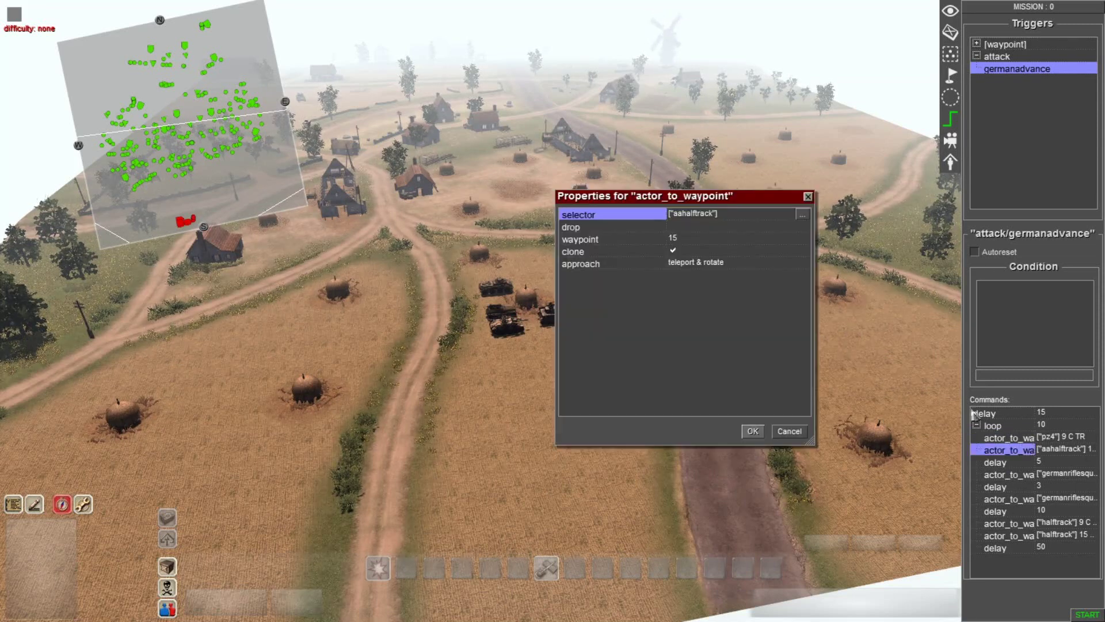
key("Return")
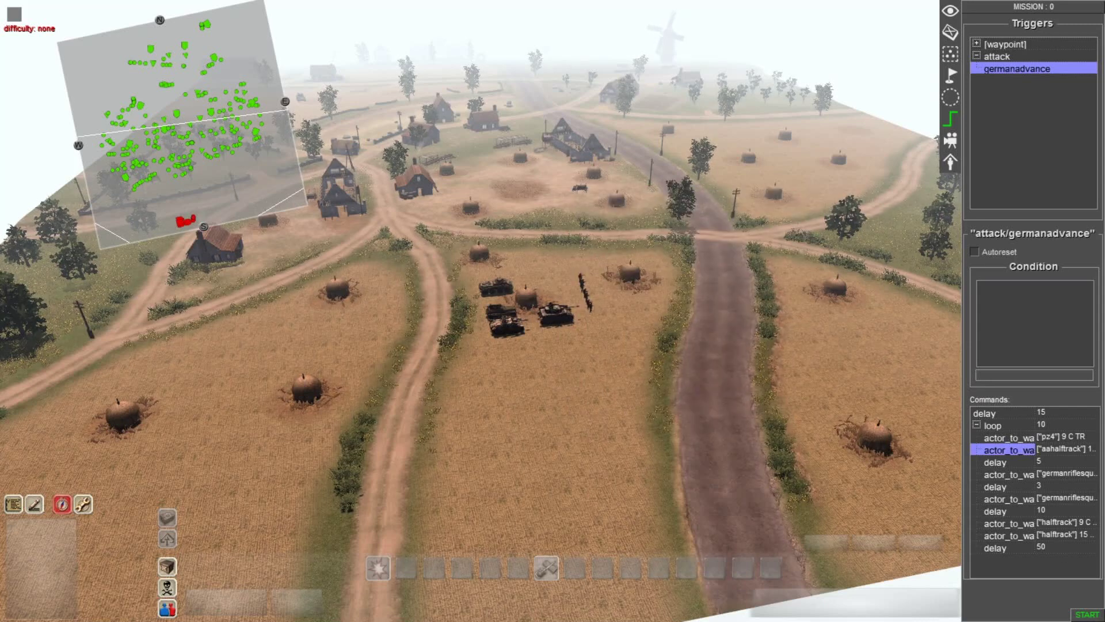
key("Down")
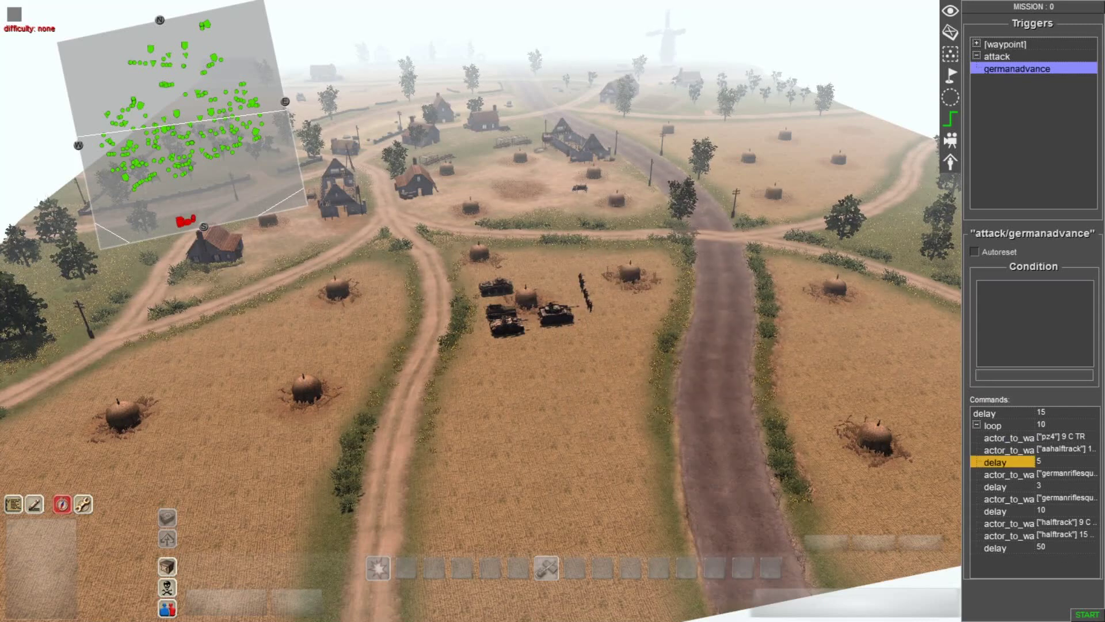
key("Down")
key("Return")
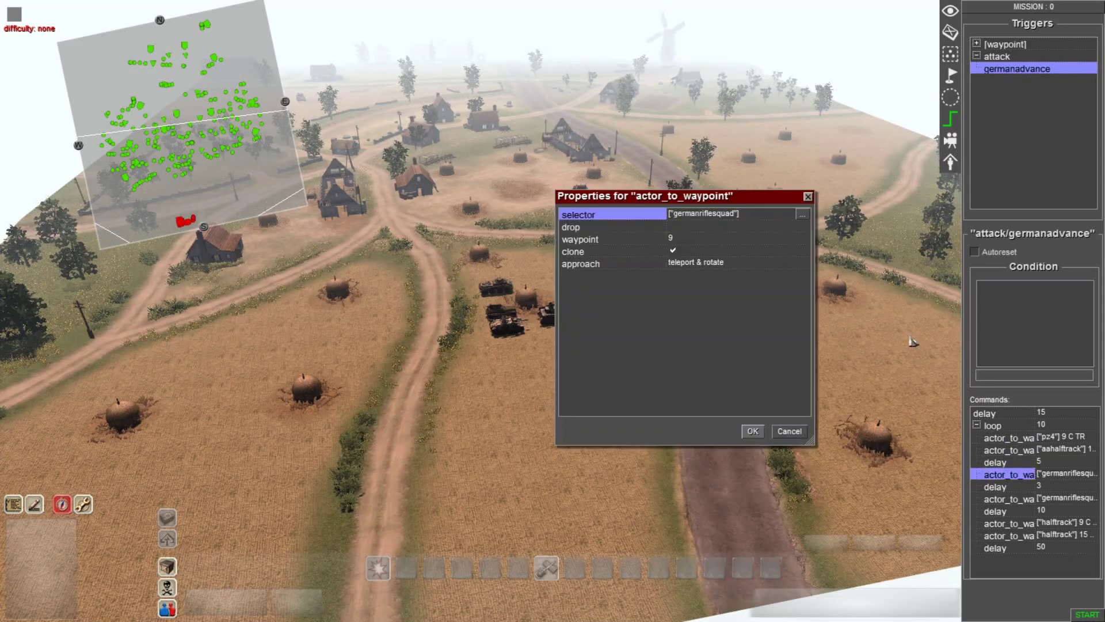
key("Return")
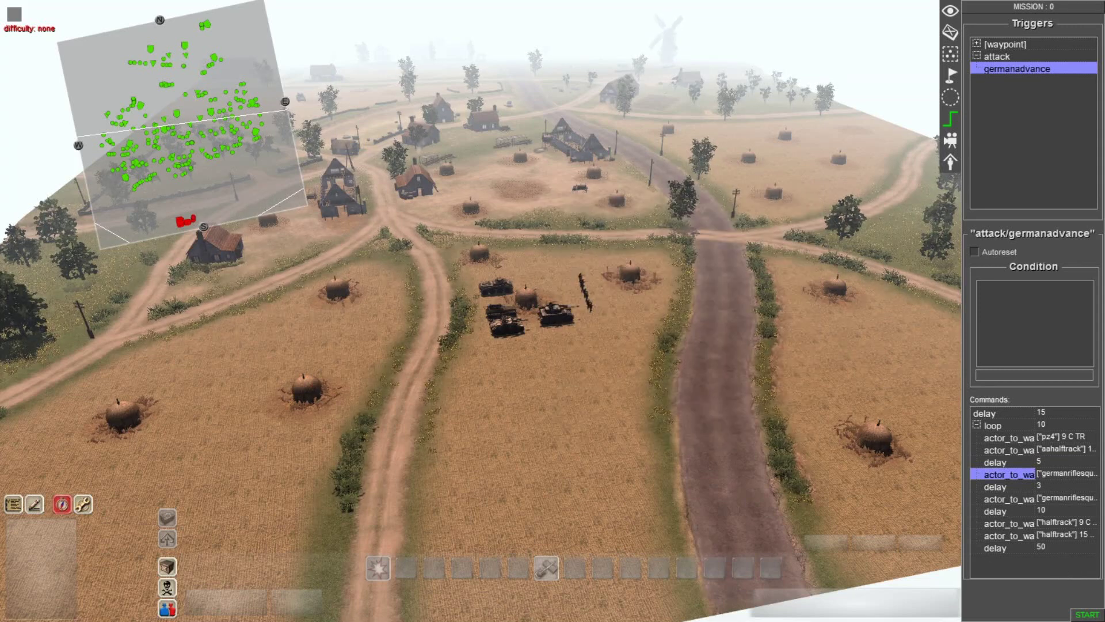
- Go through the loop's remaining delays and commands, checking the first halftrack actor_to_waypoint properties, and select the final delay
key("Down")
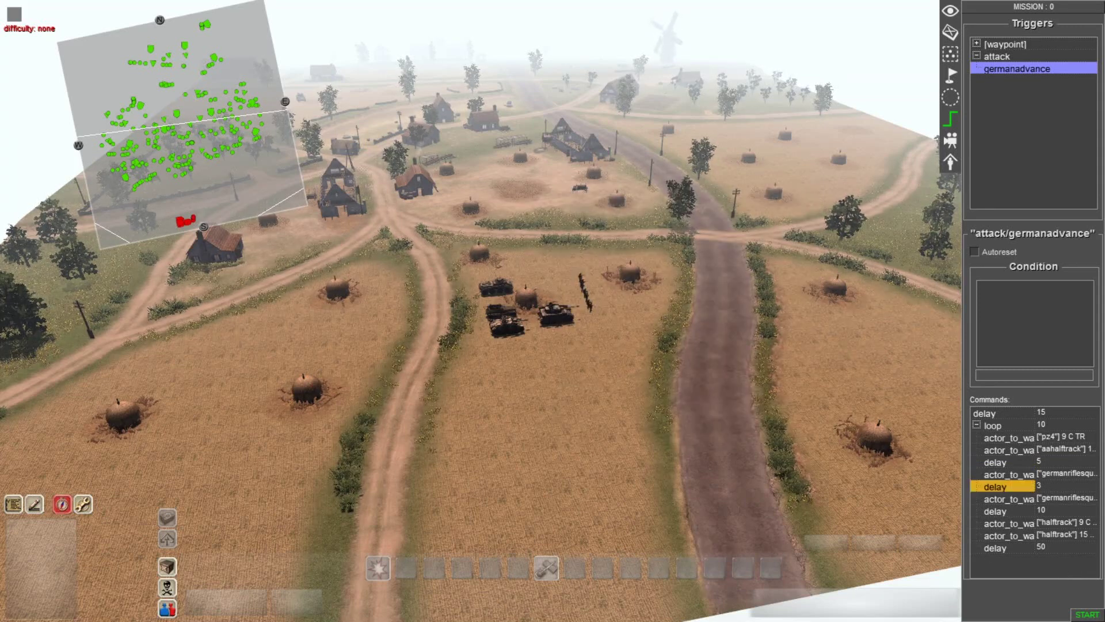
key("Down")
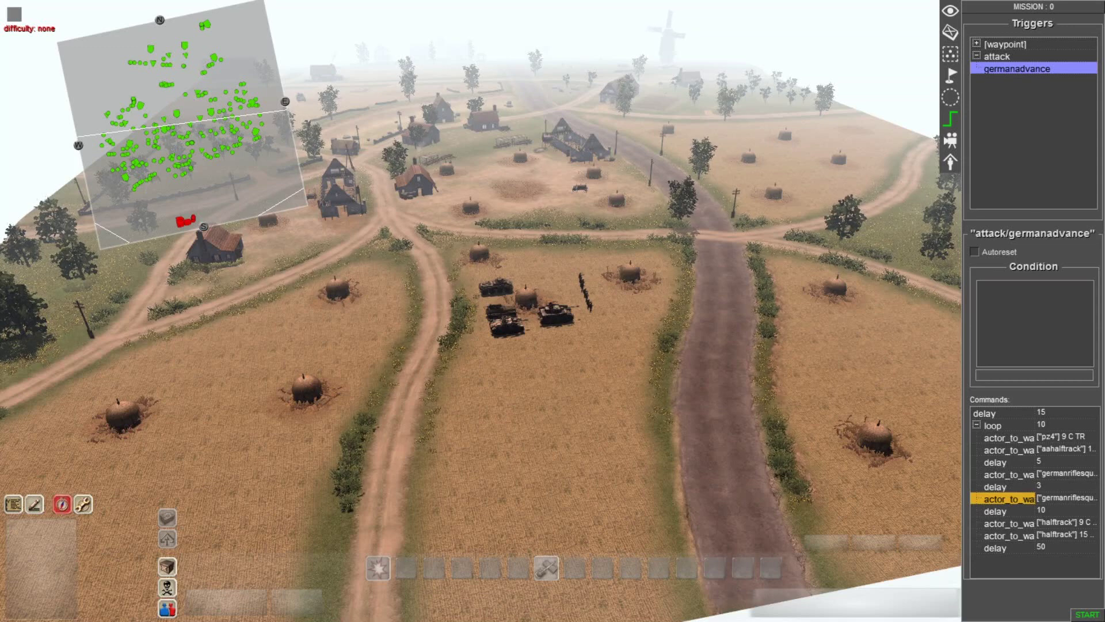
key("Down")
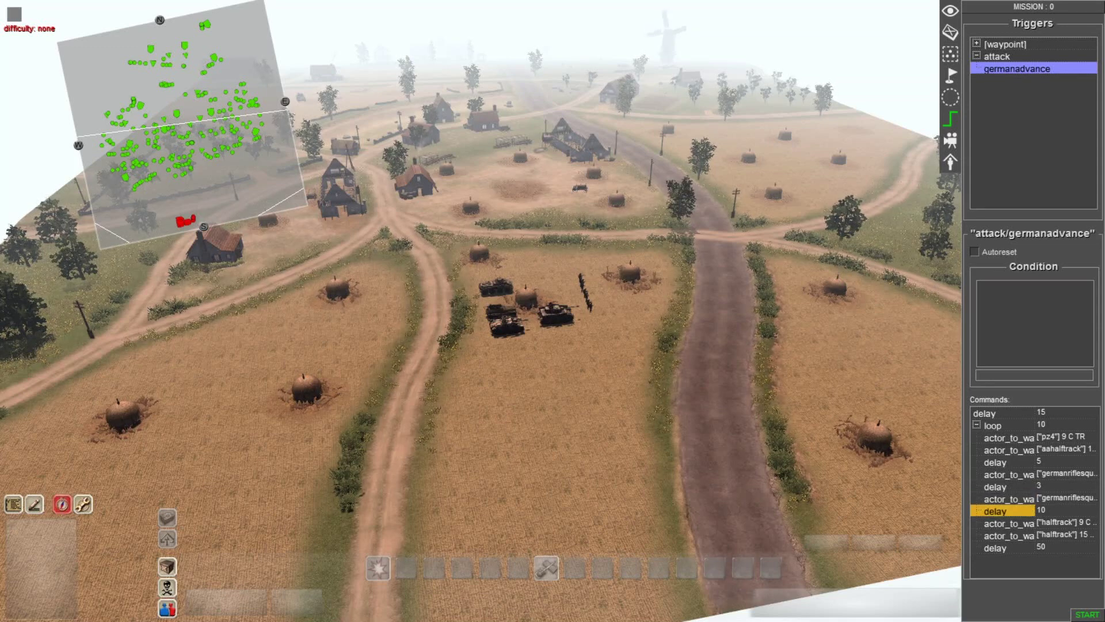
key("Down")
key("Return")
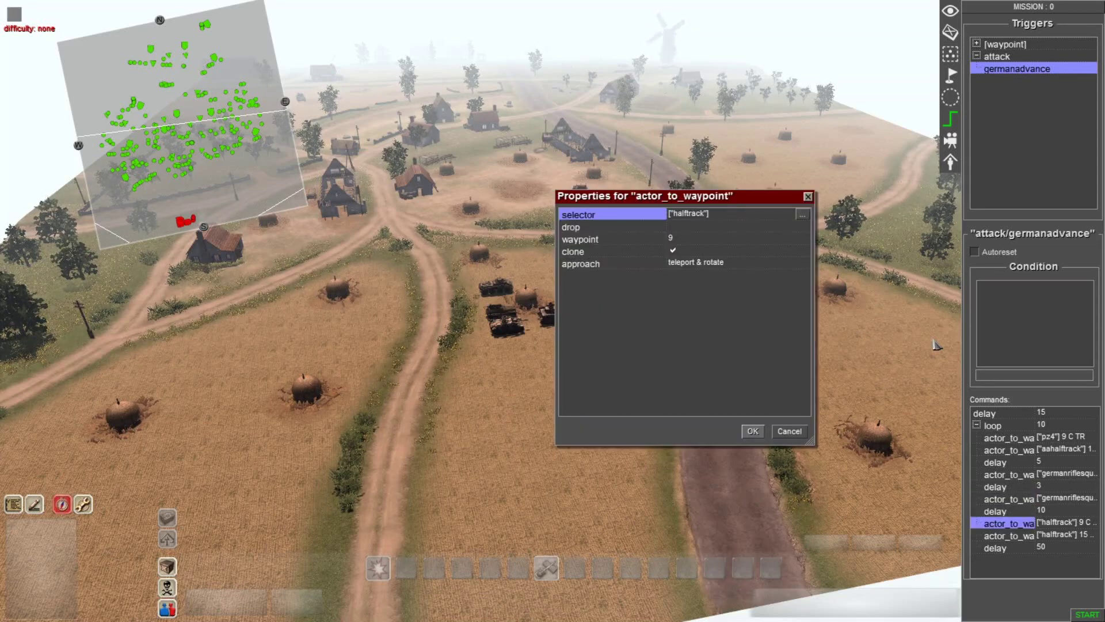
key("Return")
left_click(1002, 547)
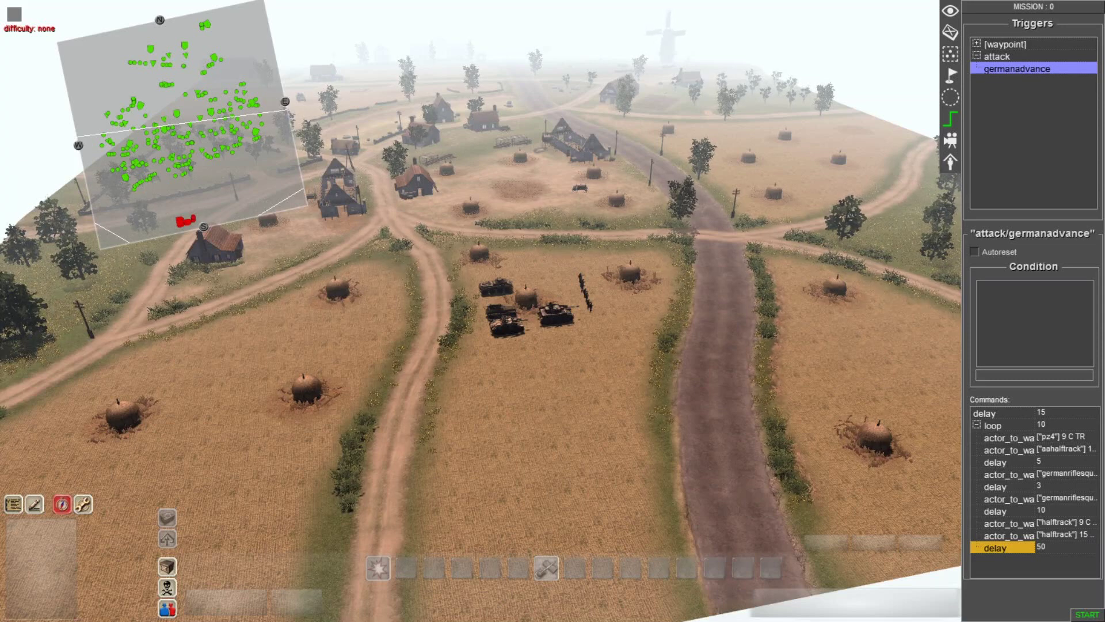
- Save the mission, switch from the triggers to the entity categories, and save the mission again
key("Escape")
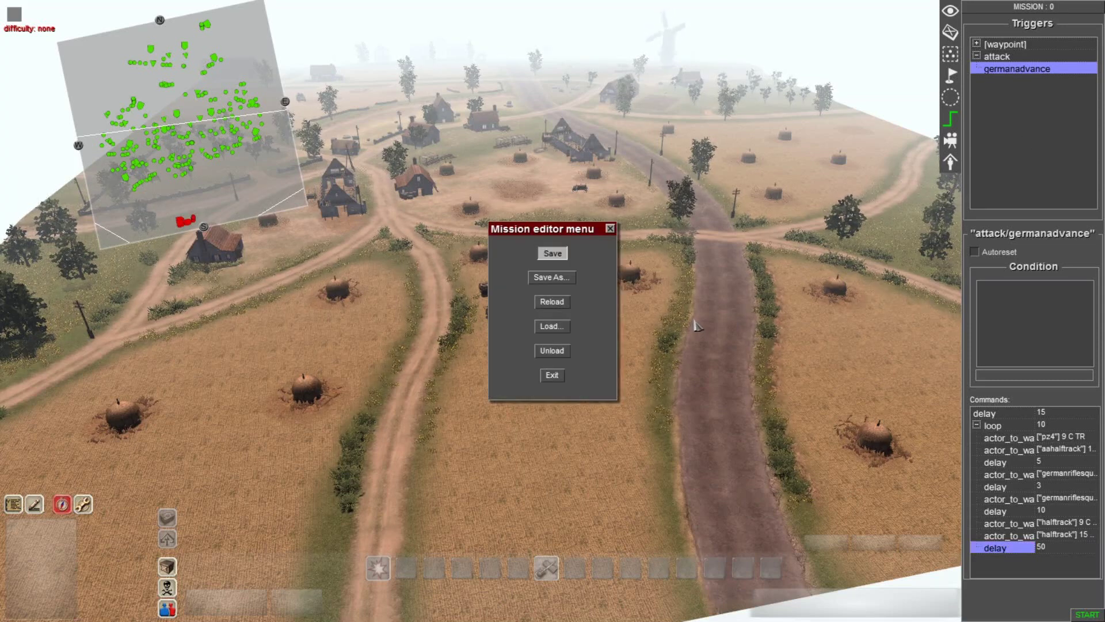
left_click(552, 253)
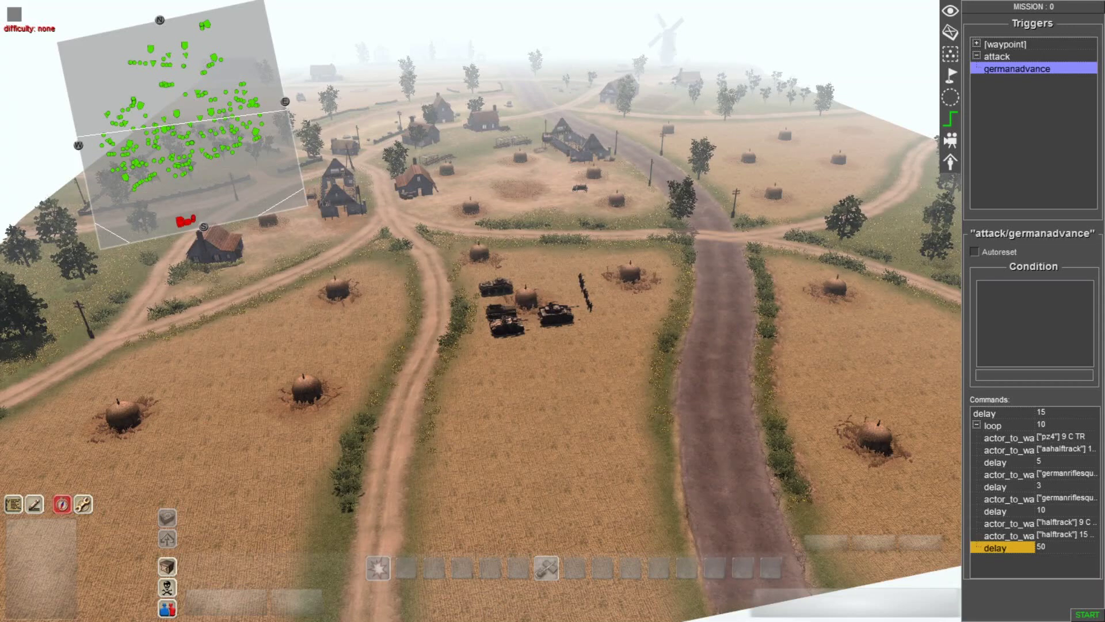
left_click(950, 33)
key("Escape")
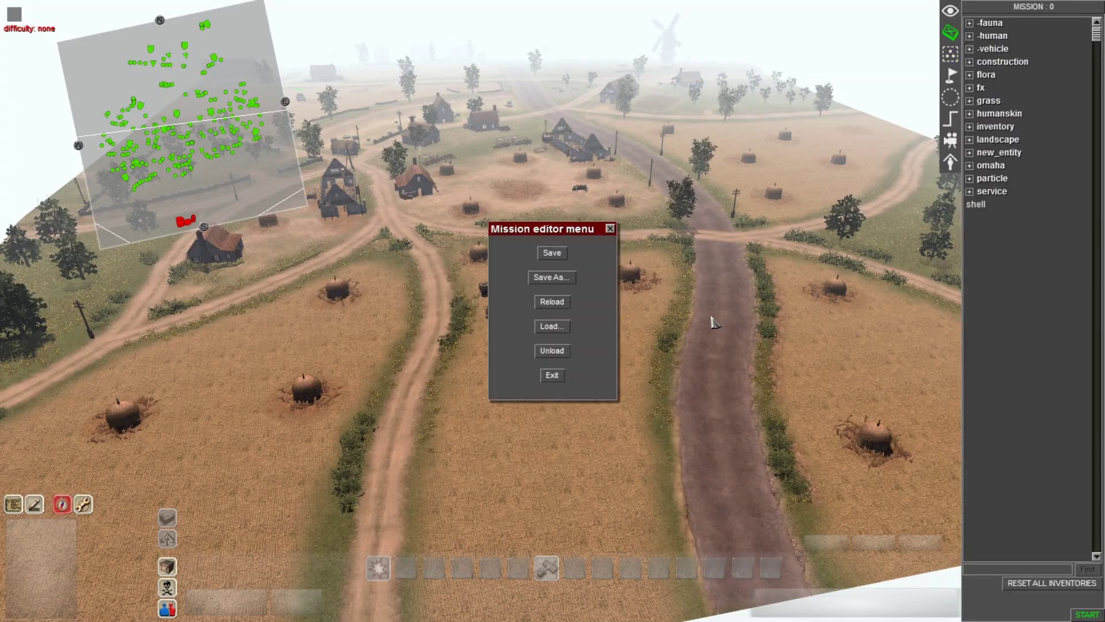
left_click(552, 252)
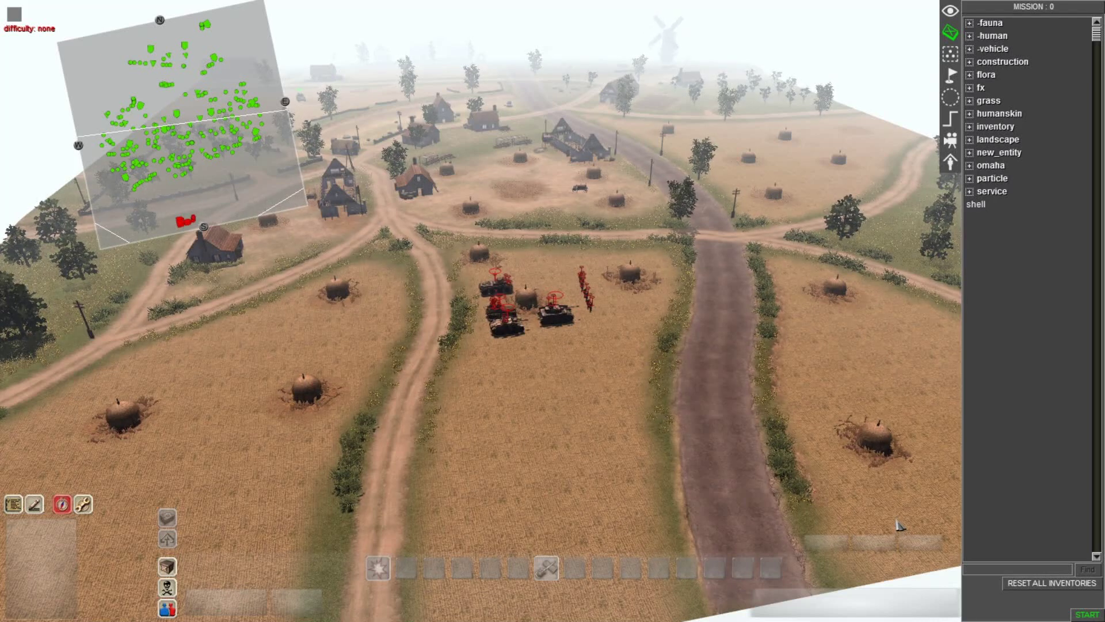
- Switch from the mission editor to the game view and start the mission
key("F1")
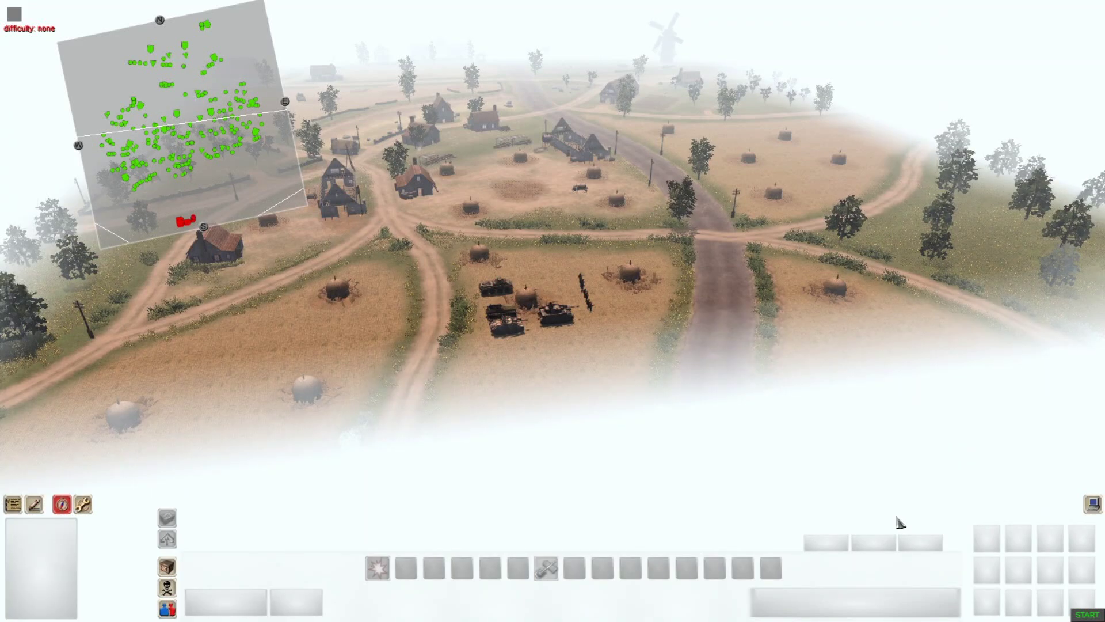
scroll(896, 516, "up", 2)
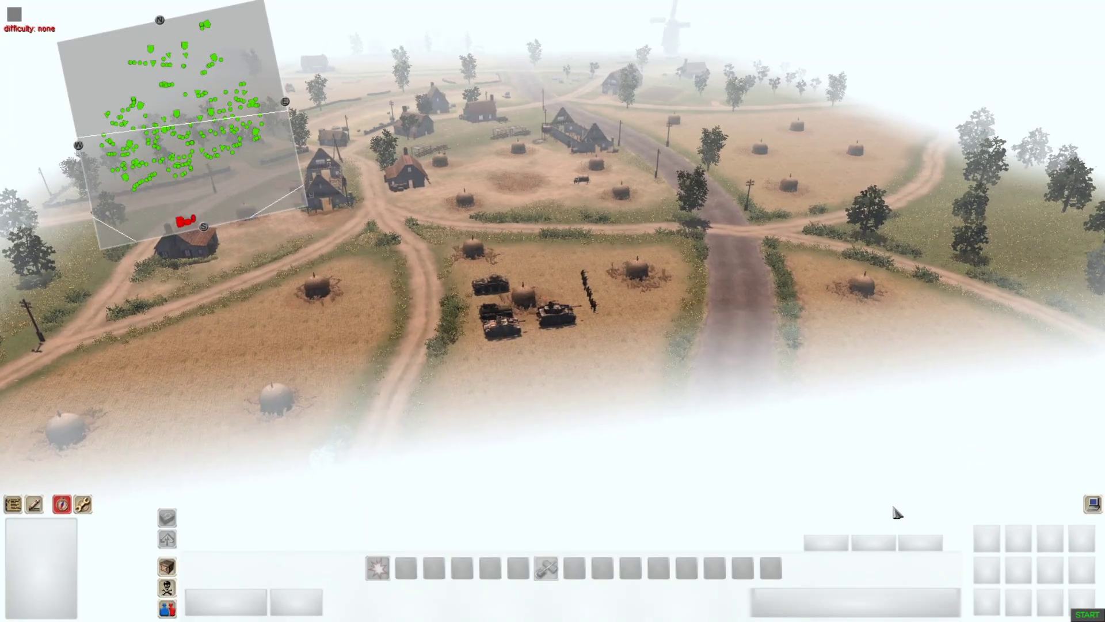
scroll(897, 513, "down", 2)
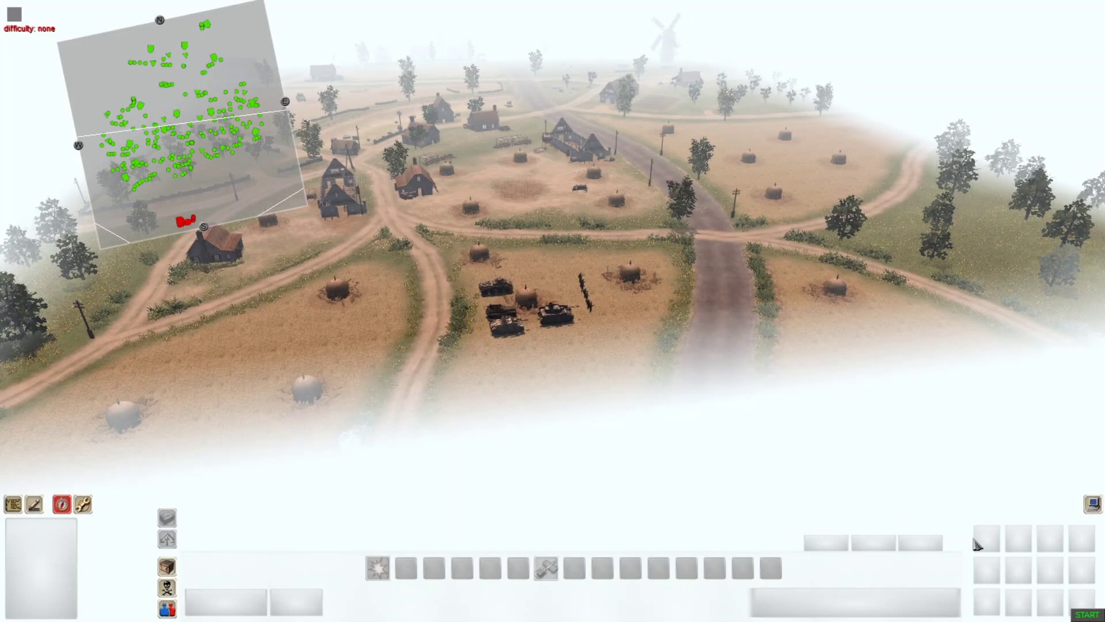
key("F2")
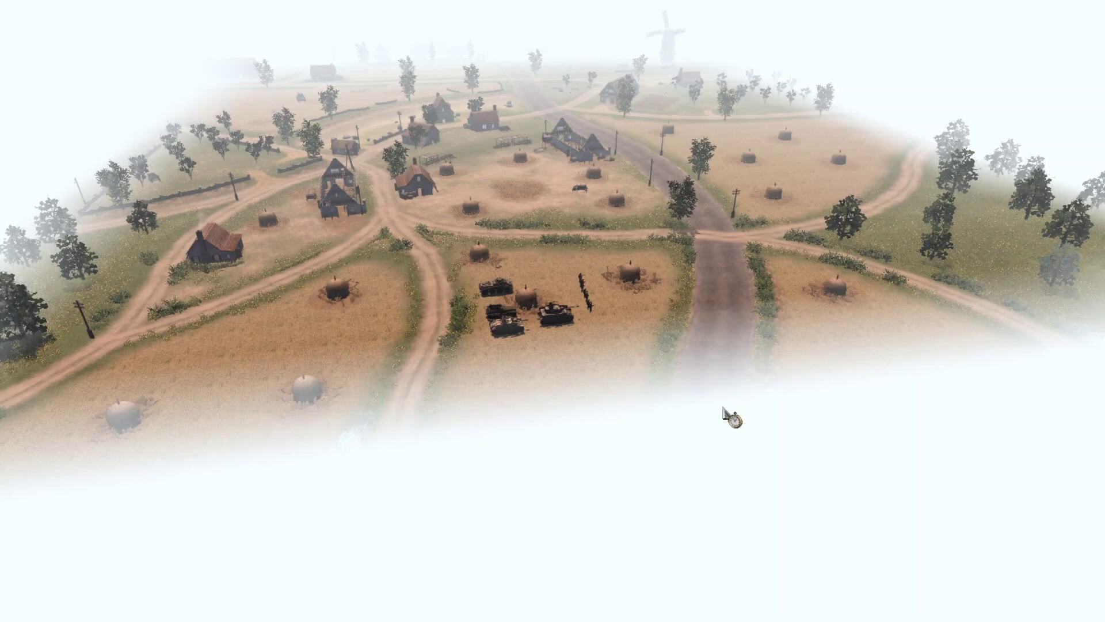
- Watch the German tanks, halftracks and infantry advance along the road in the running mission, with the interface hidden
scroll(749, 424, "up", 5)
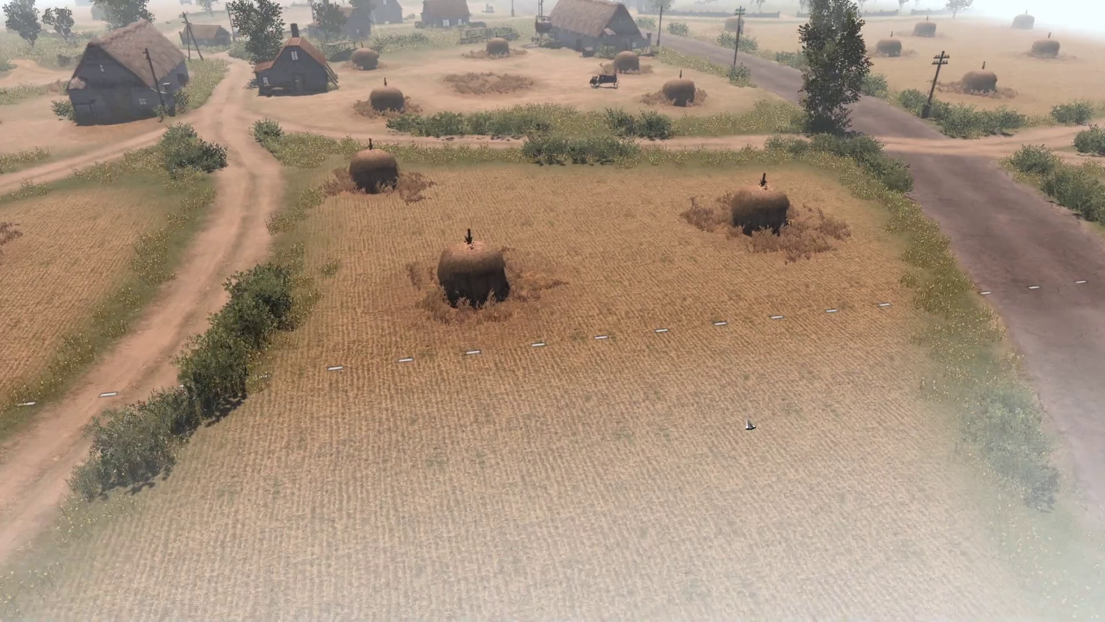
scroll(750, 425, "down", 2)
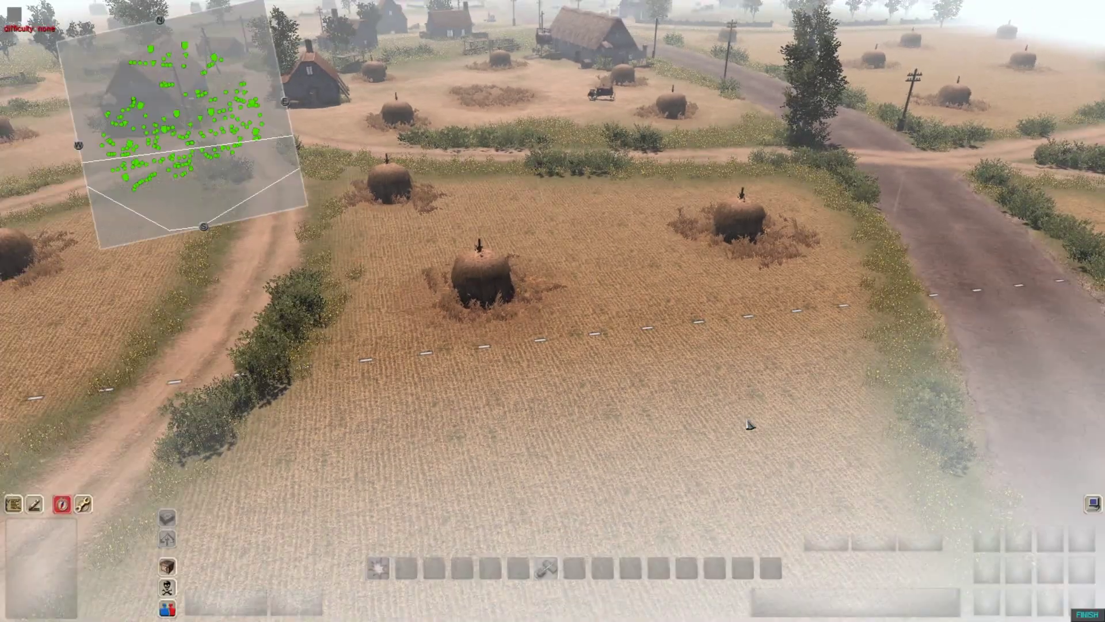
key("F2")
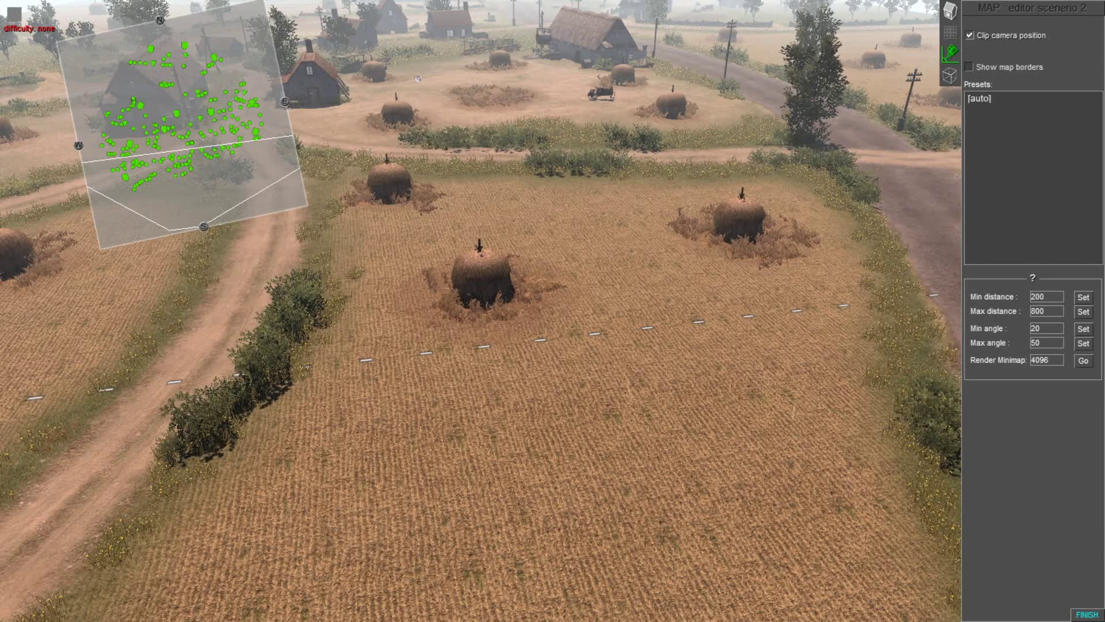
key("F1")
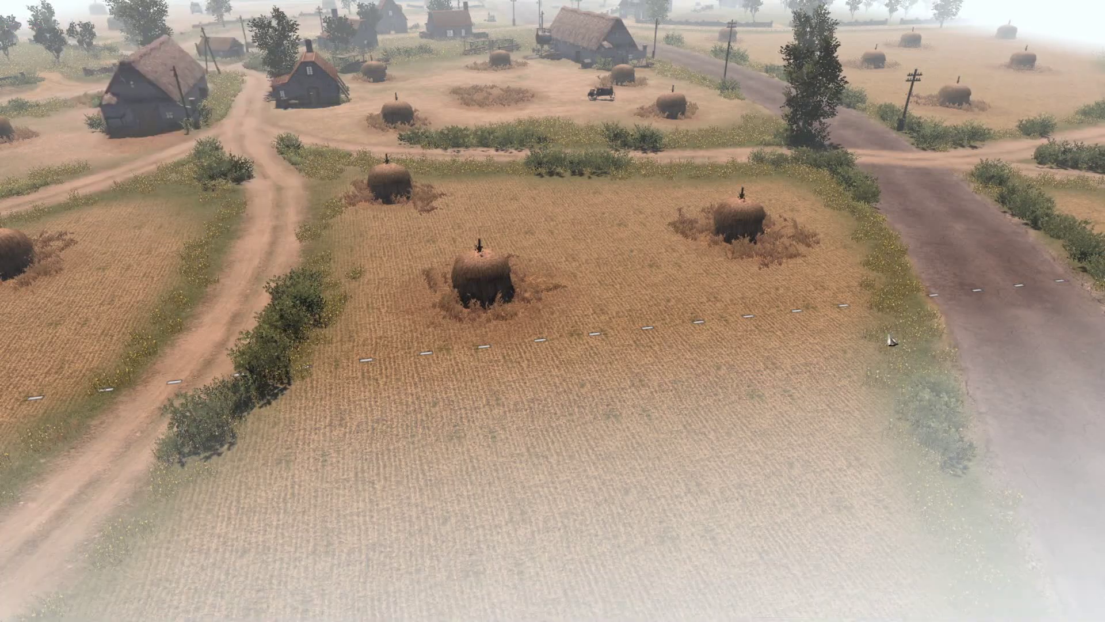
scroll(904, 330, "down", 5)
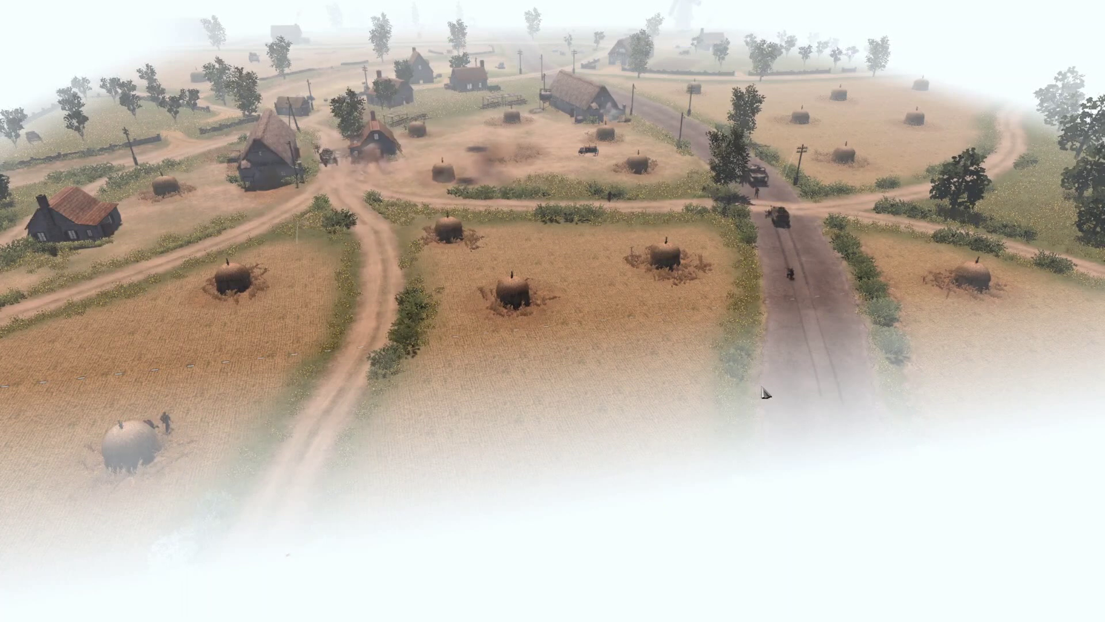
scroll(766, 394, "up", 3)
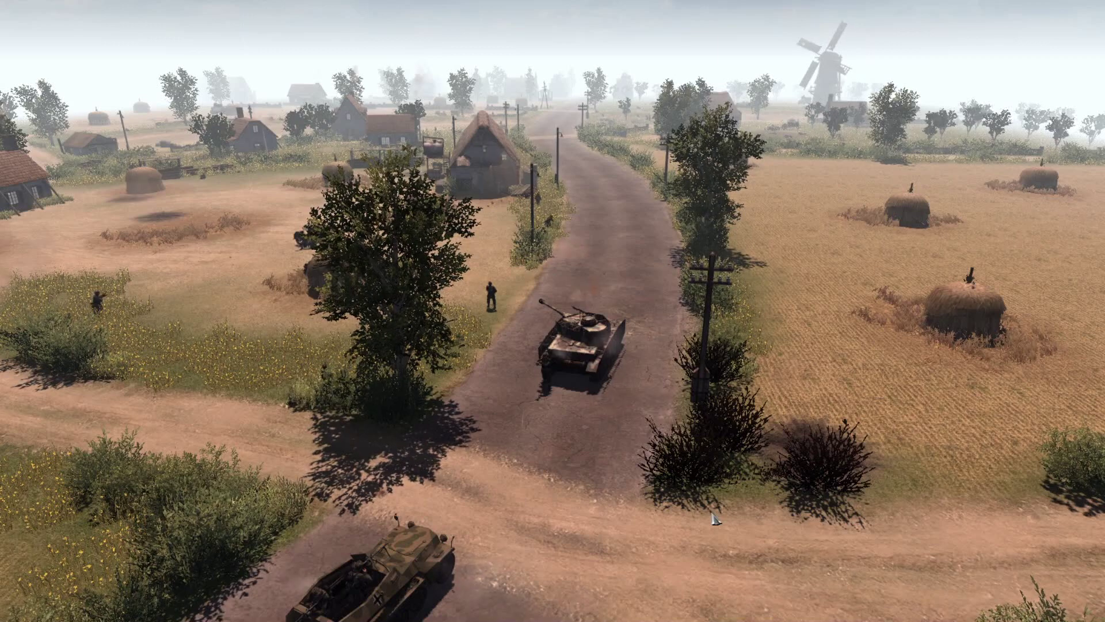
scroll(713, 513, "down", 3)
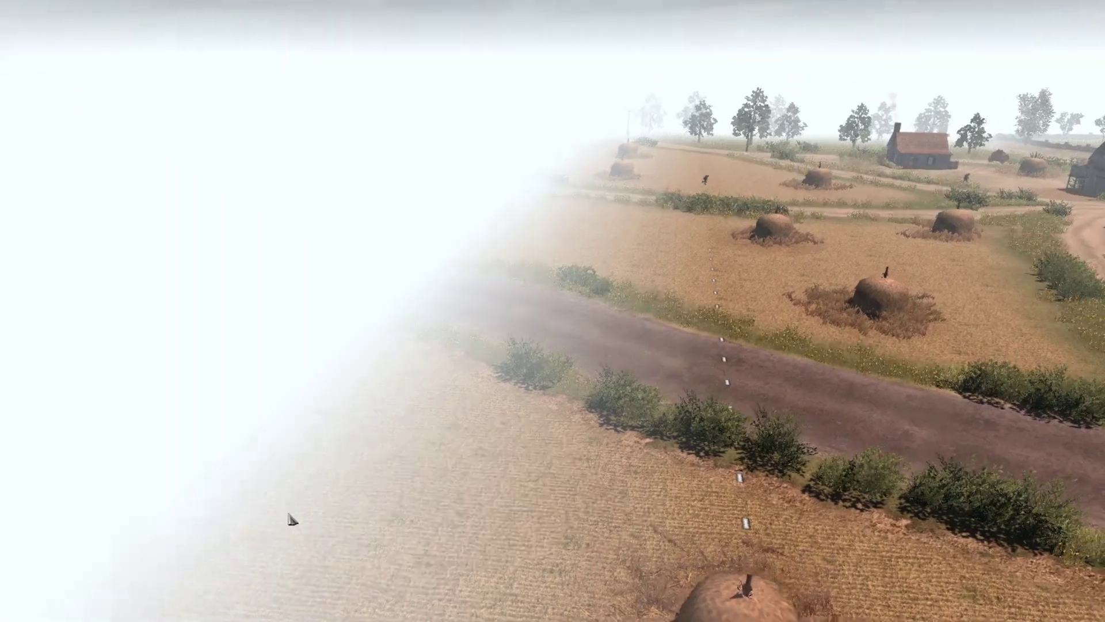
middle_click_drag(884, 466, 1102, 523)
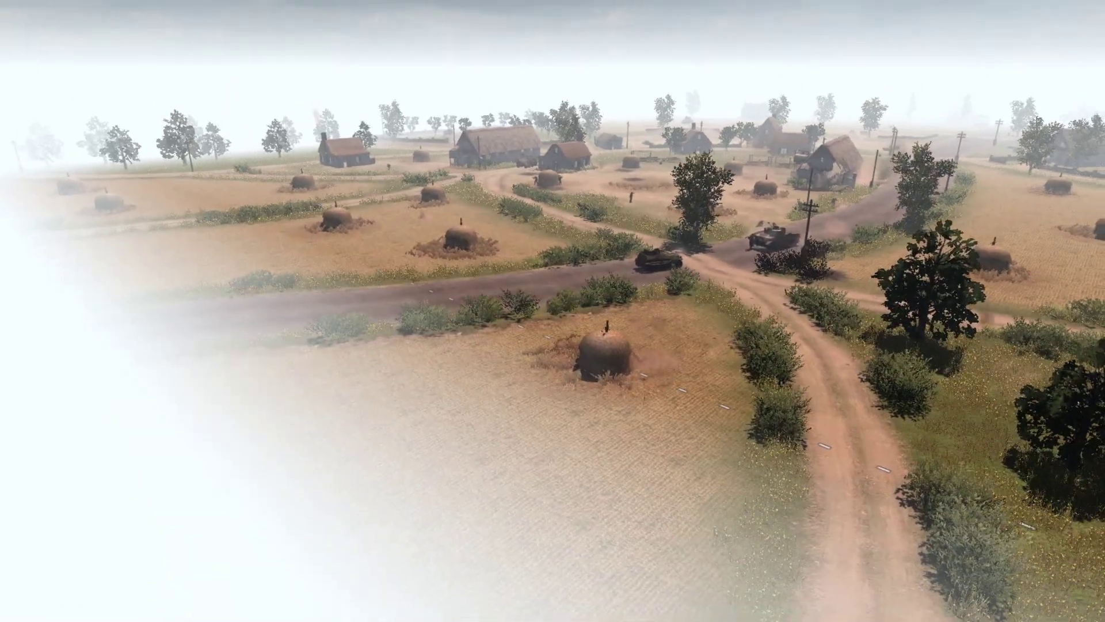